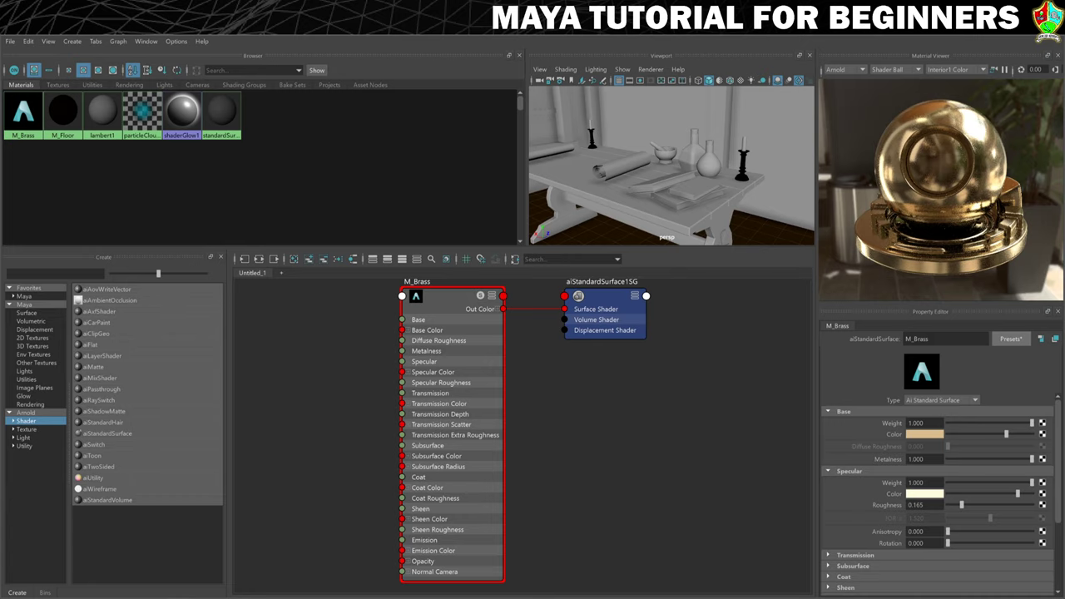
Step: Tumble the camera down to a low angle on the table legs and floor
alt+drag(732, 199, 785, 204)
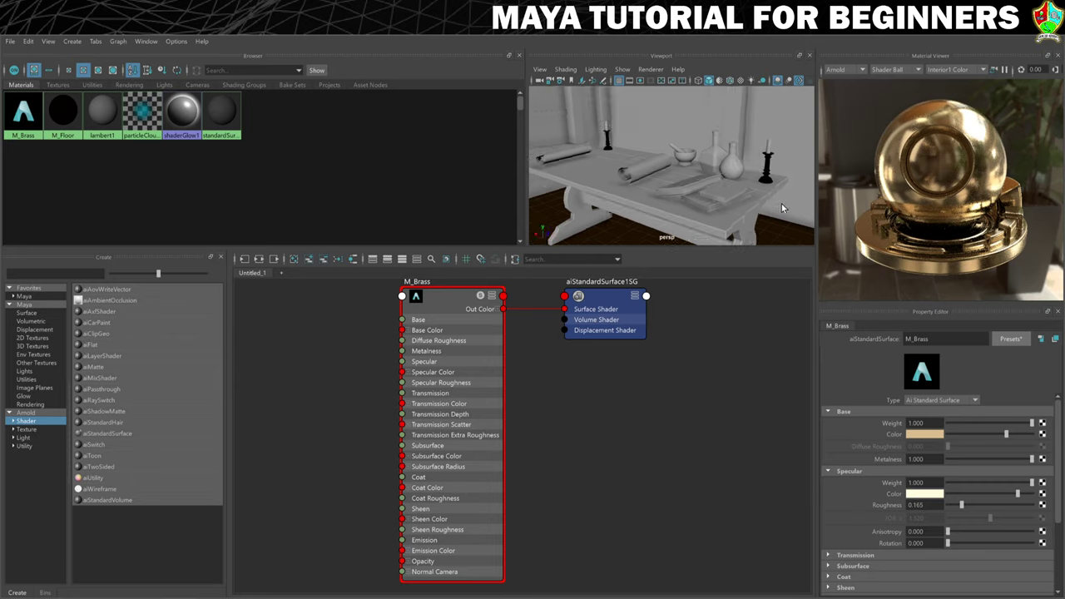
alt+drag(772, 222, 749, 179)
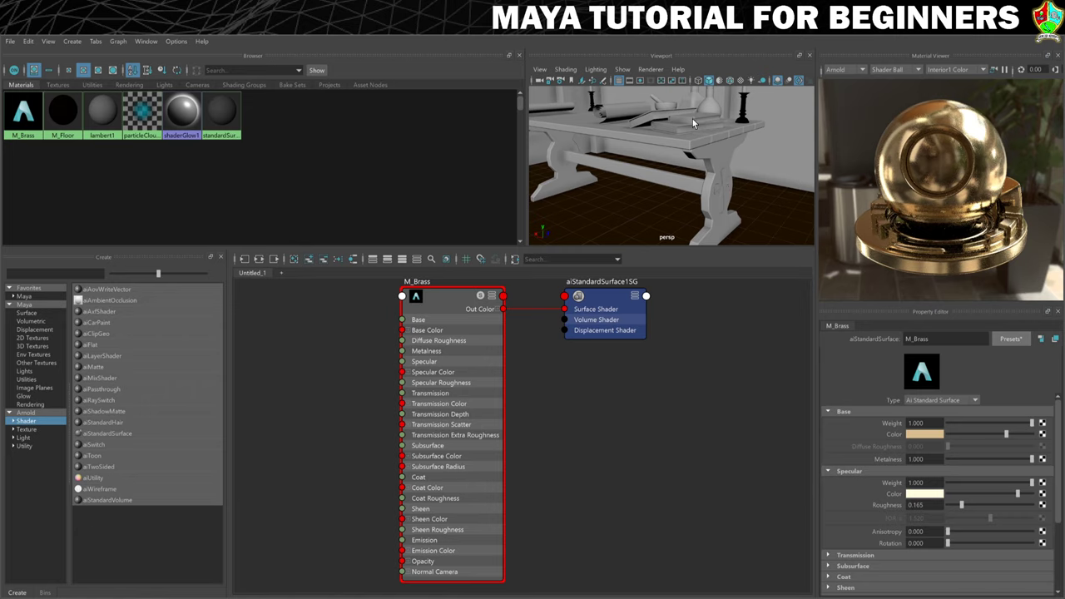
Step: Select the M_Brass material and clear its nodes from the Hypershade graph
click(25, 116)
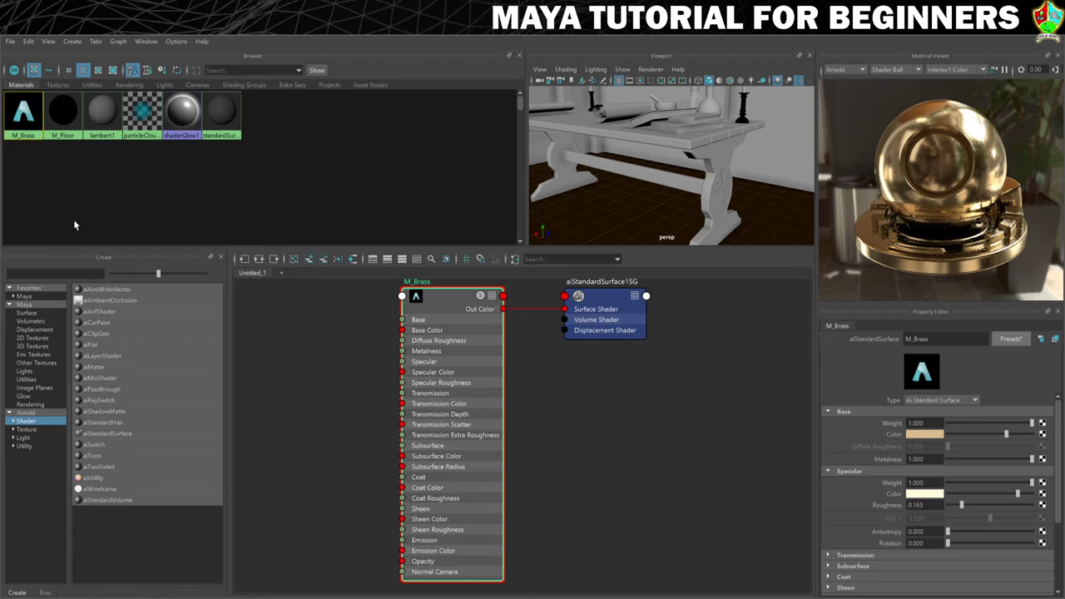
click(27, 41)
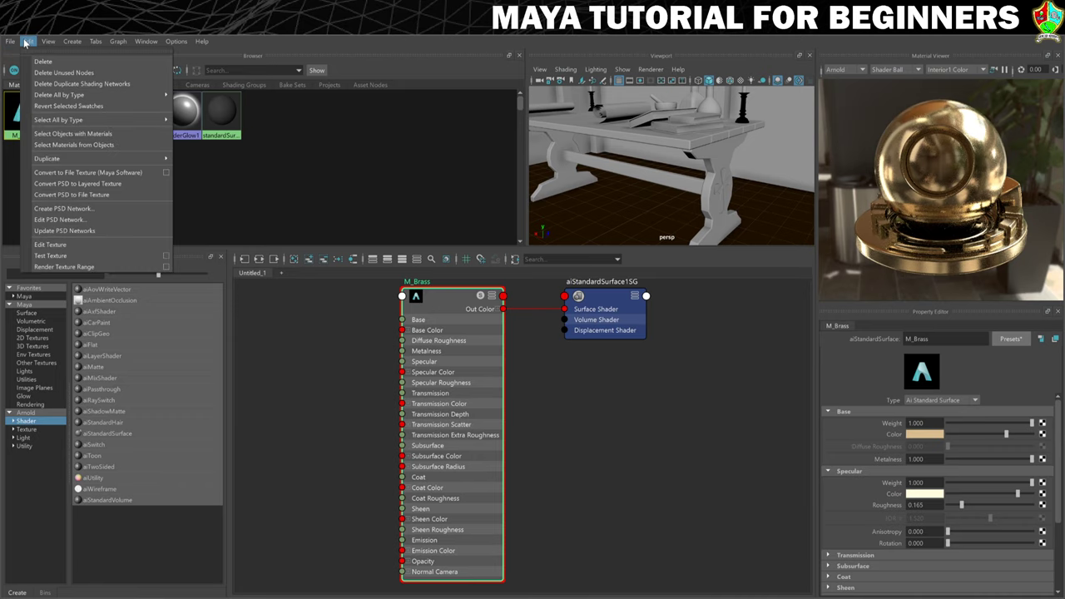
mouse_move(61, 161)
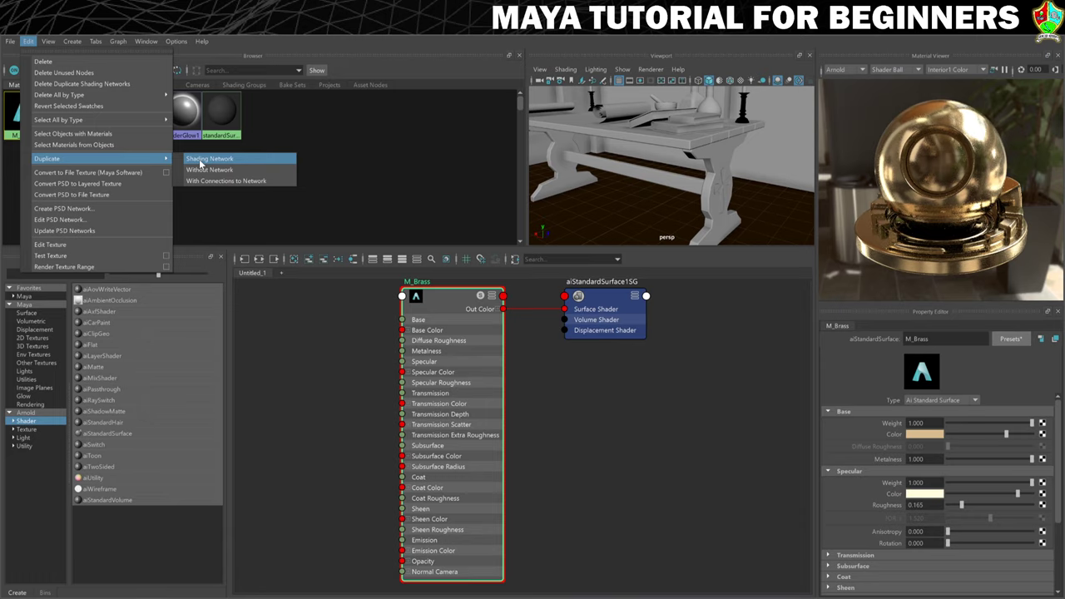
click(226, 226)
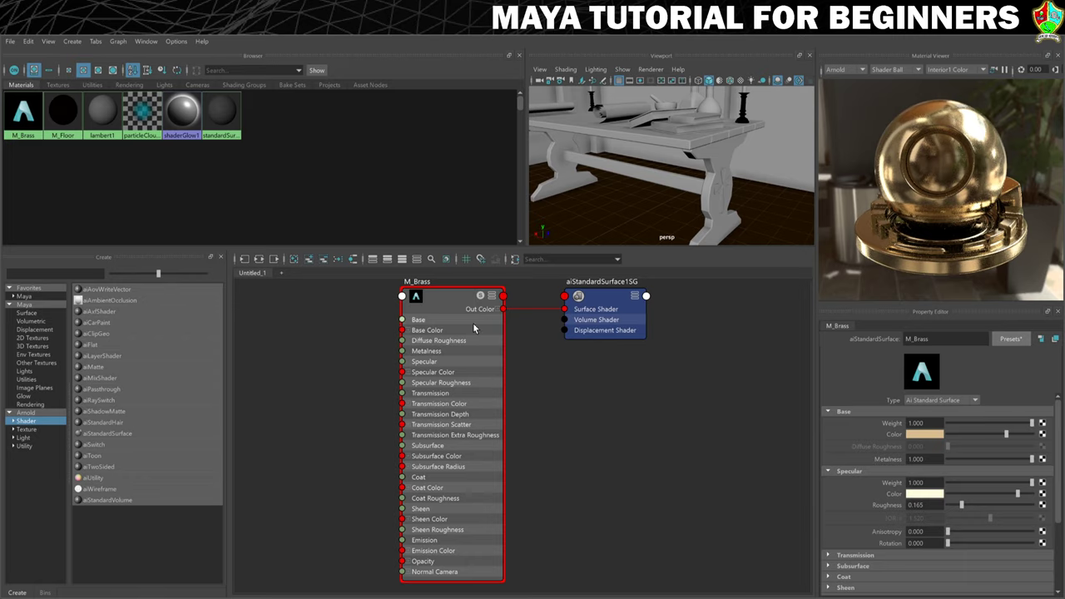
click(295, 260)
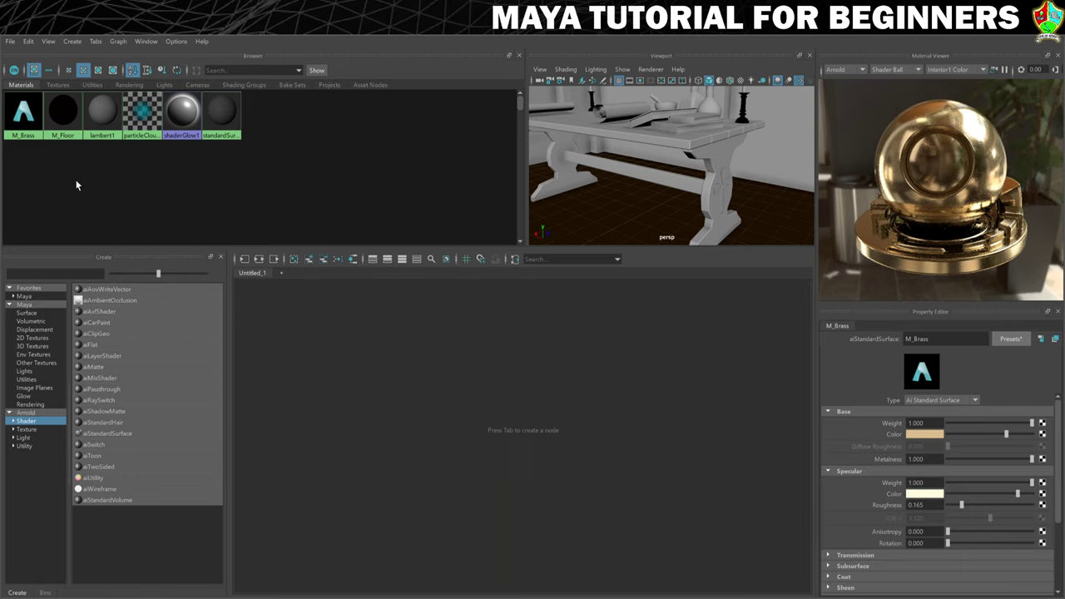
Step: Duplicate M_Brass with its full shading network, producing M_Brass1
click(28, 40)
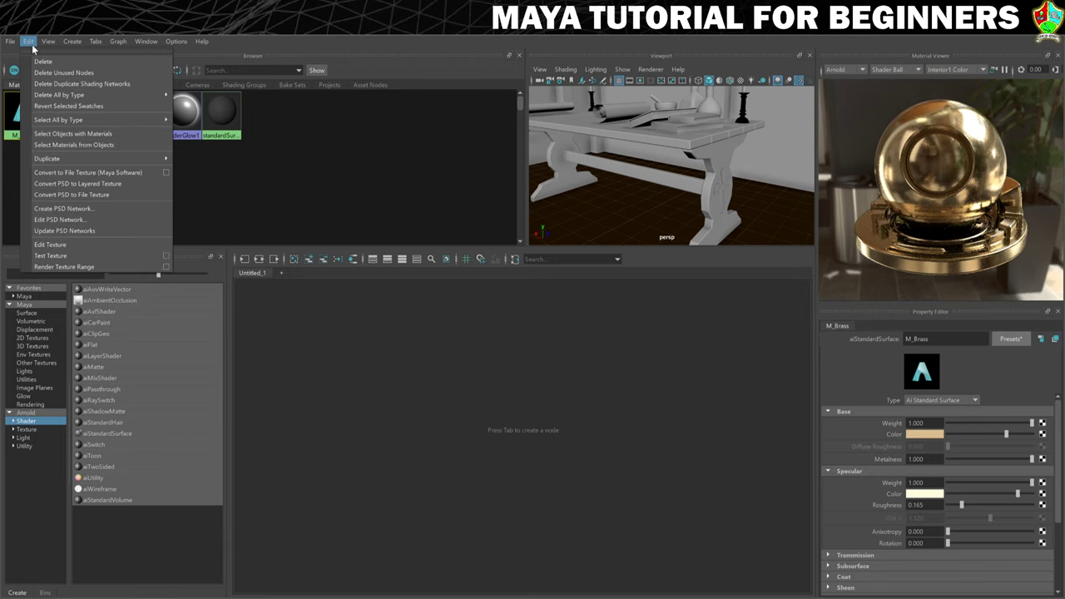
mouse_move(97, 158)
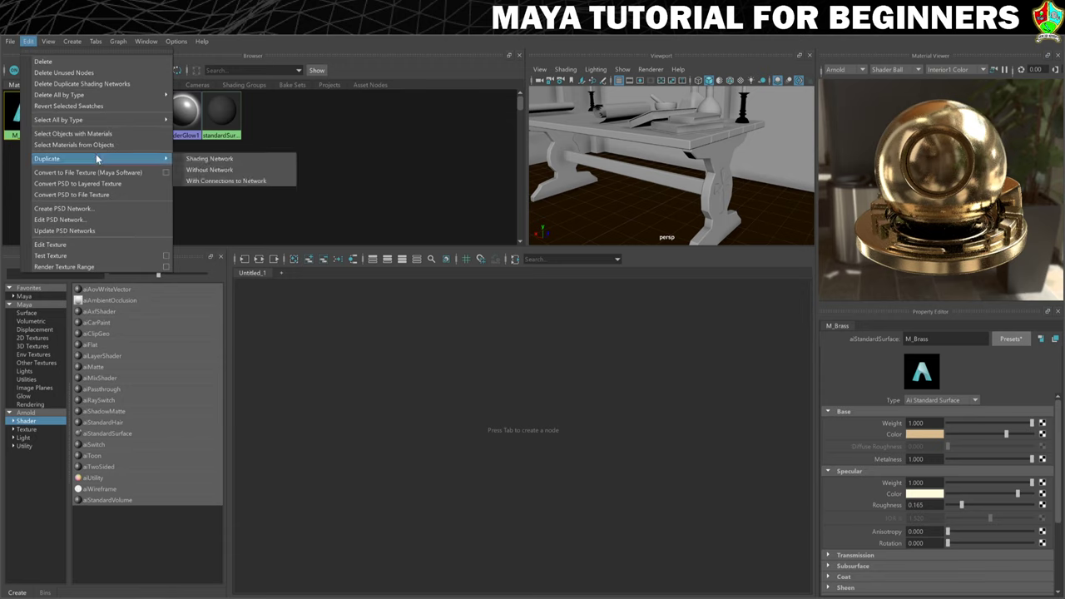
click(214, 162)
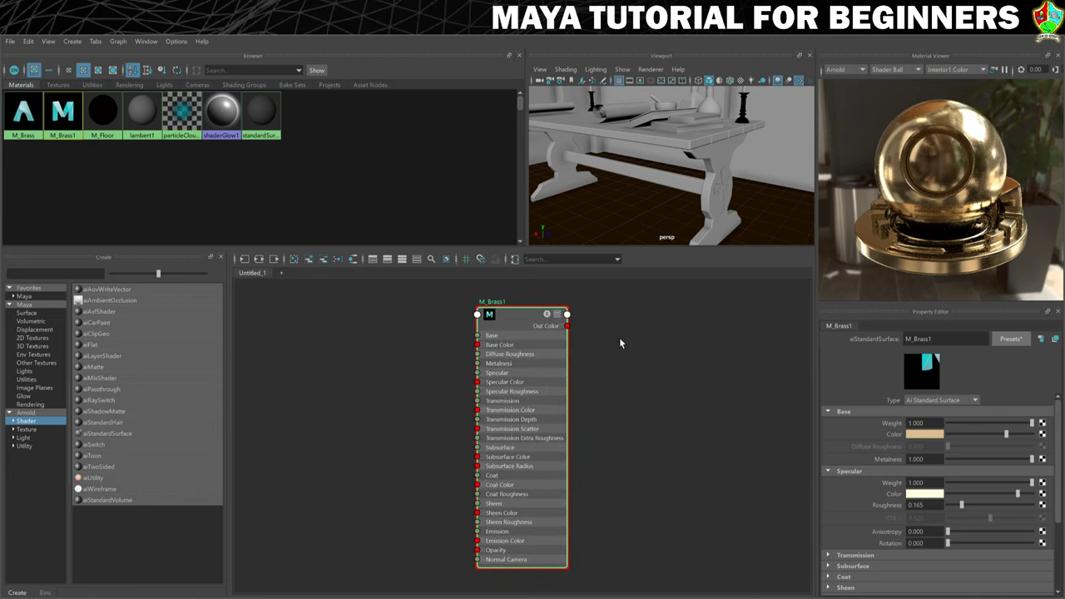
Step: Rename M_Brass1 to M_Copper and replace its settings with the Copper preset (roughness 0.250)
click(936, 339)
key(Return)
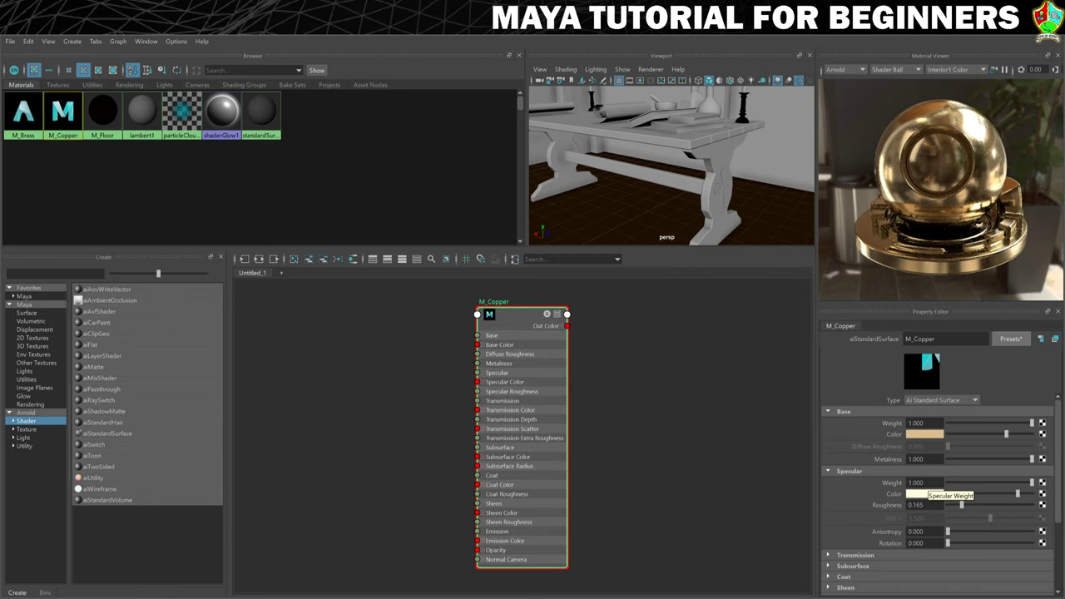
click(1012, 341)
mouse_move(1017, 342)
mouse_move(969, 165)
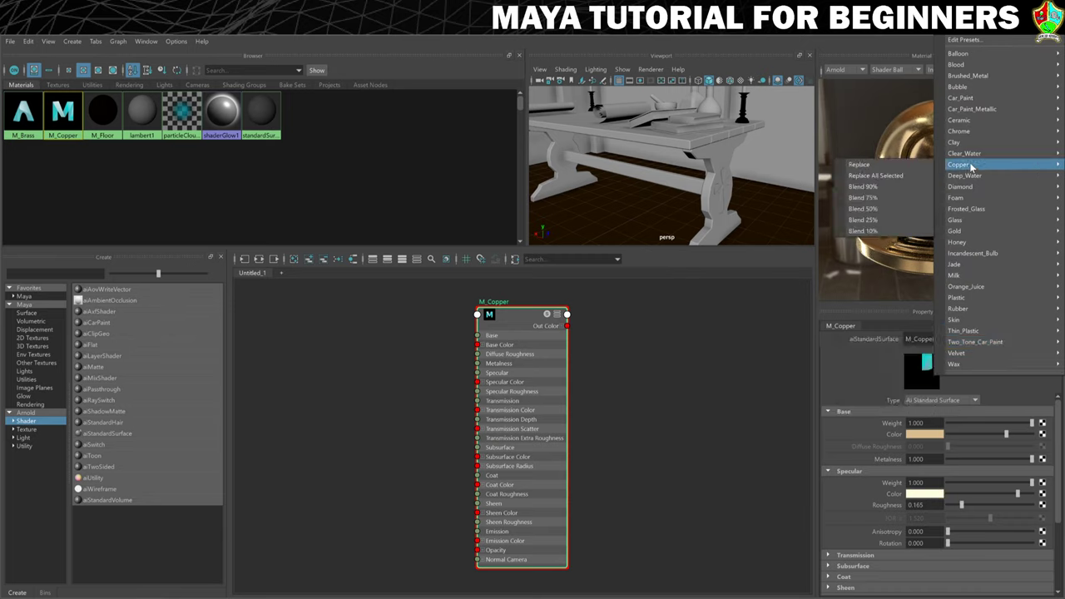
click(860, 165)
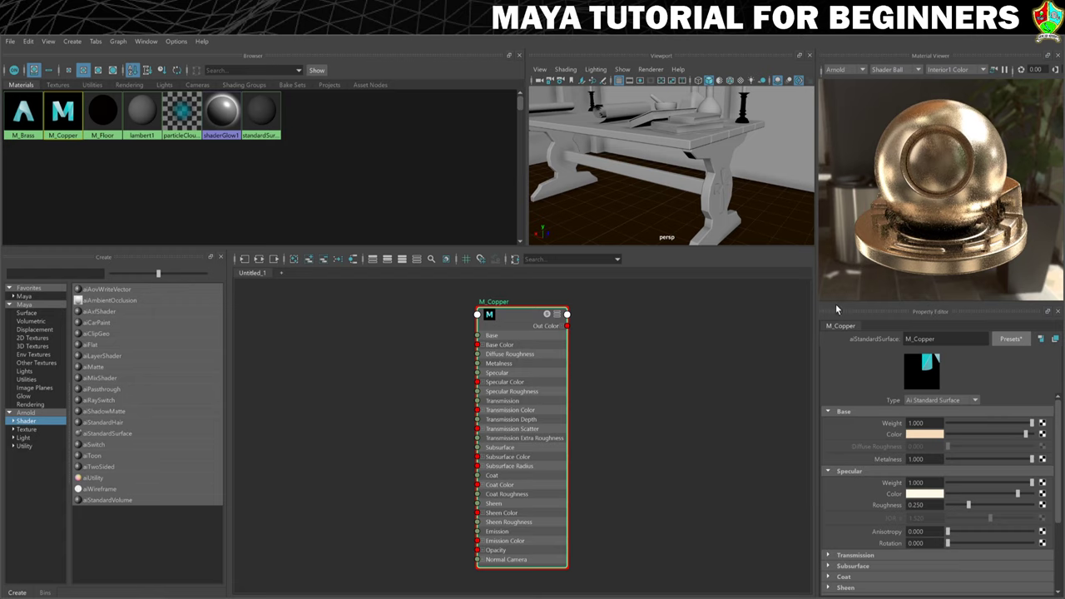
Step: Select the cross ornament on the table leg and assign M_Copper to it
click(721, 188)
alt+drag(598, 196, 708, 170)
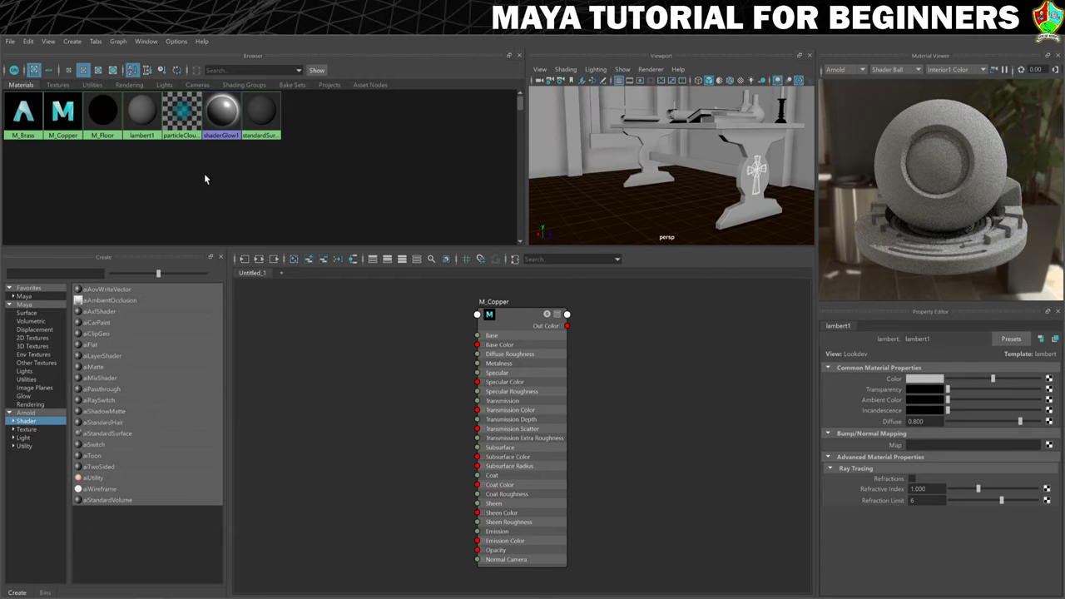
right_click(64, 117)
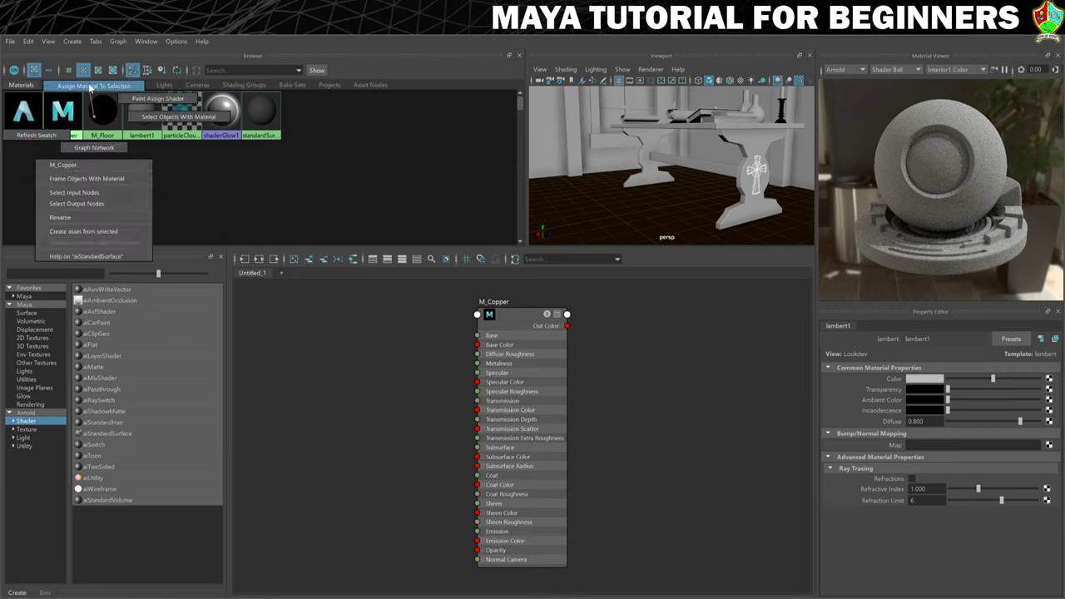
click(90, 86)
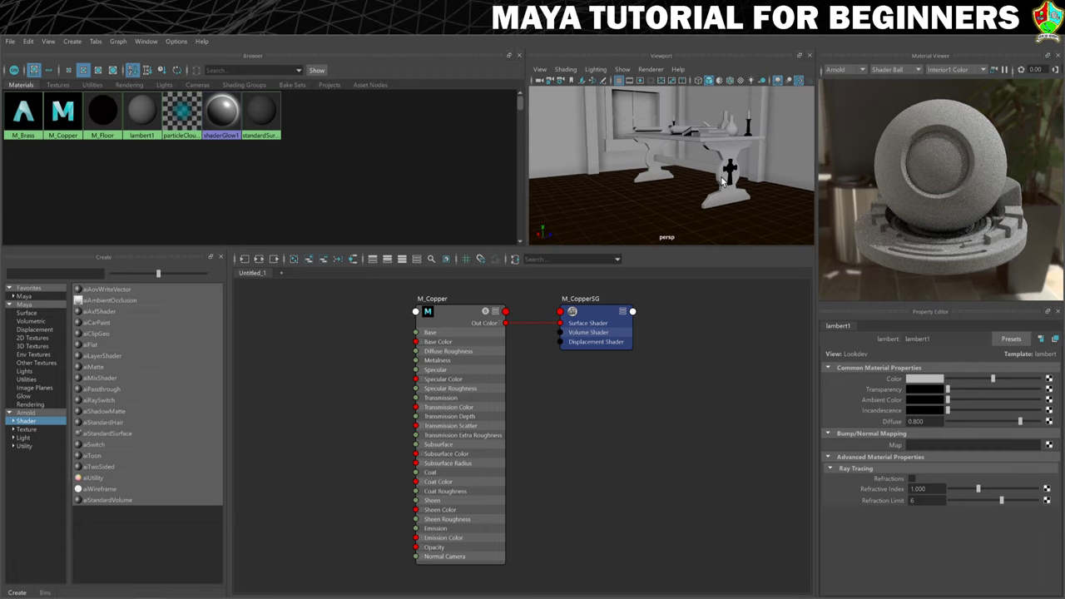
alt+drag(665, 174, 685, 125)
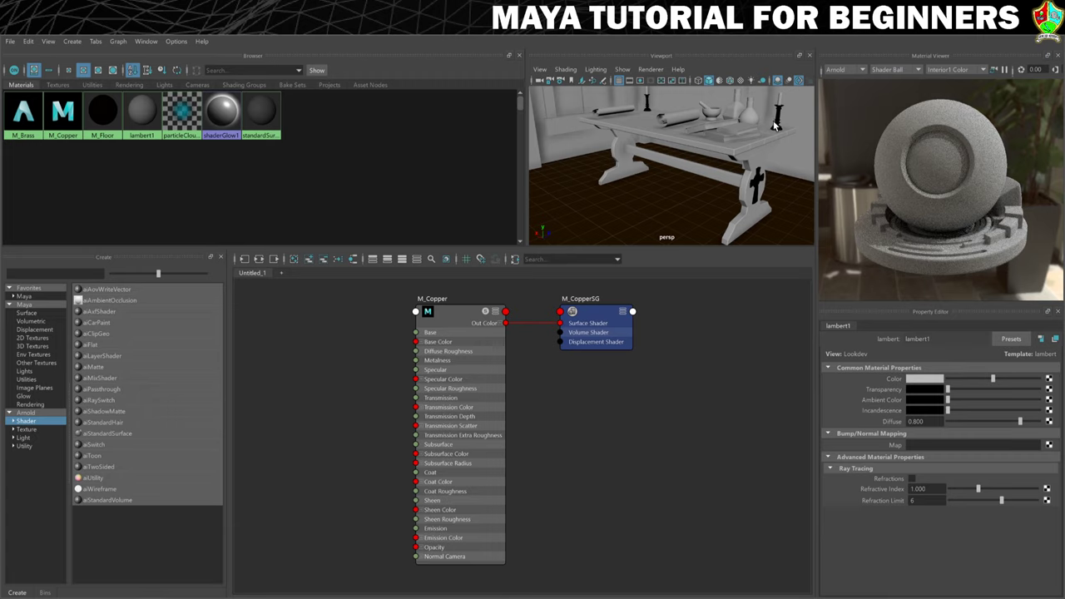
Step: Clear the graph and create a new aiStandardSurface material named M_Wax
click(294, 260)
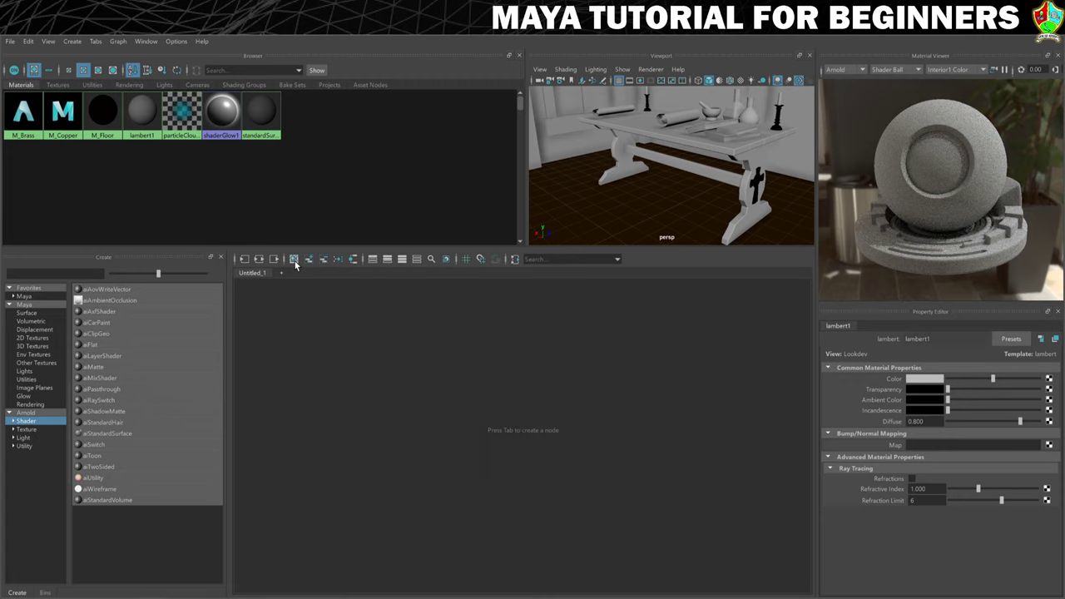
click(101, 433)
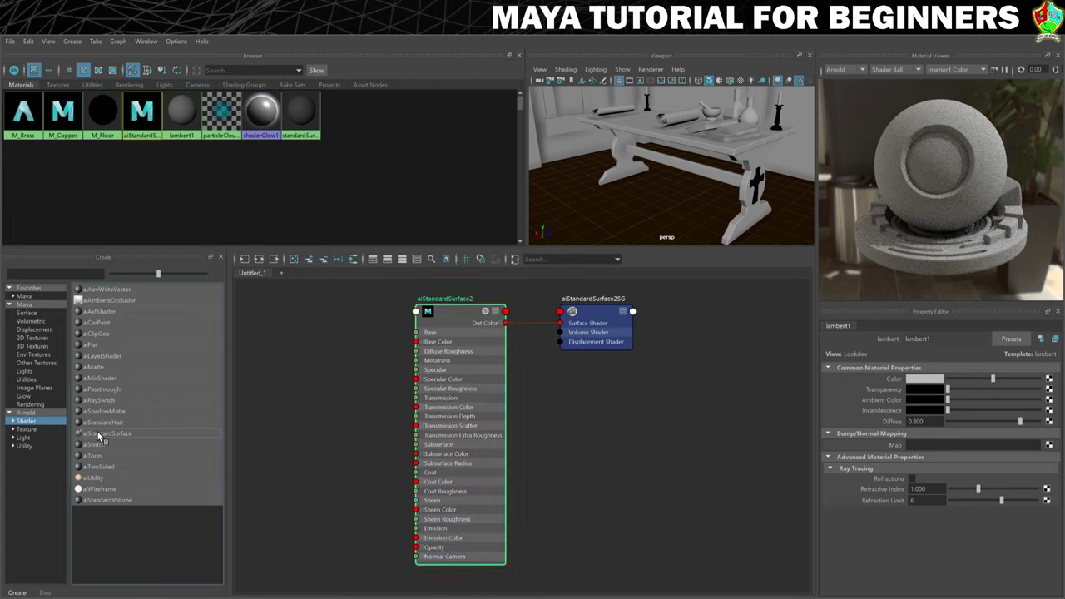
double_click(932, 339)
text(M_Wax)
key(Return)
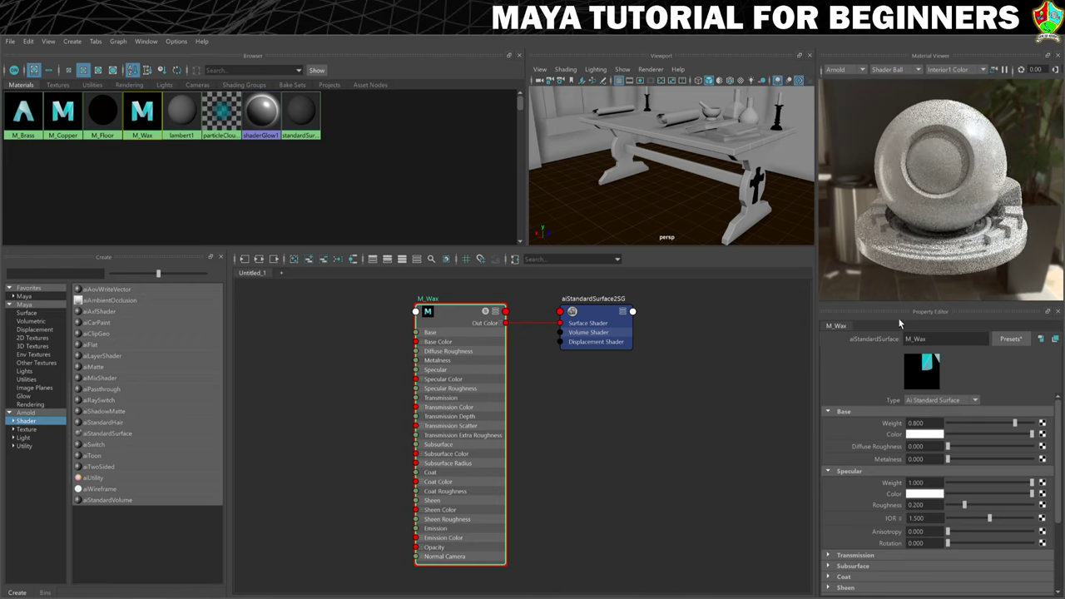
Step: Replace M_Wax's settings with the pink Wax preset (roughness 0.400, IOR 1.520)
click(1010, 338)
mouse_move(1004, 341)
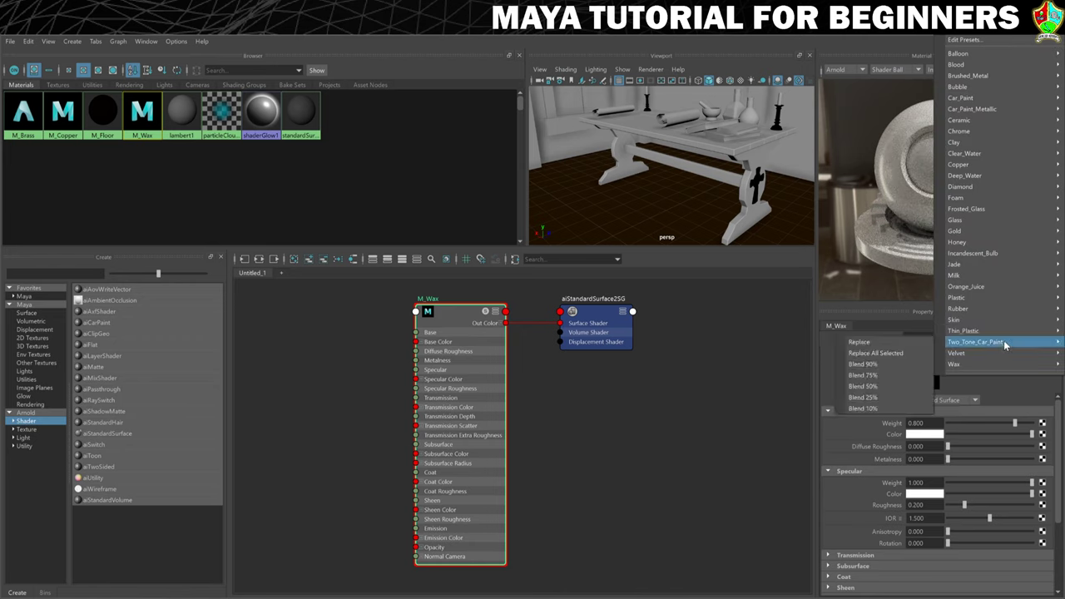
mouse_move(978, 364)
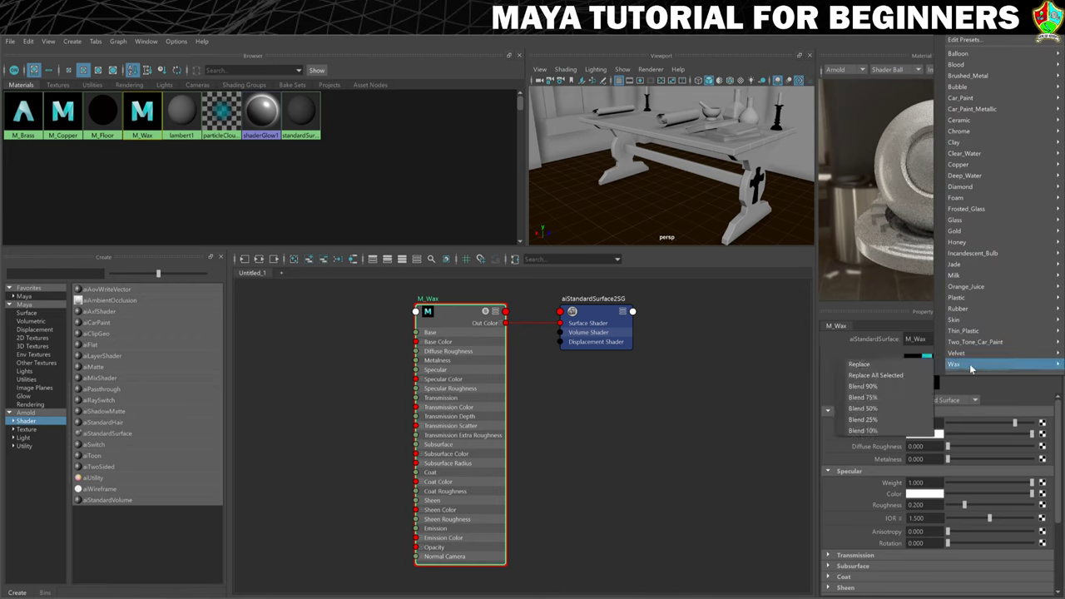
click(910, 364)
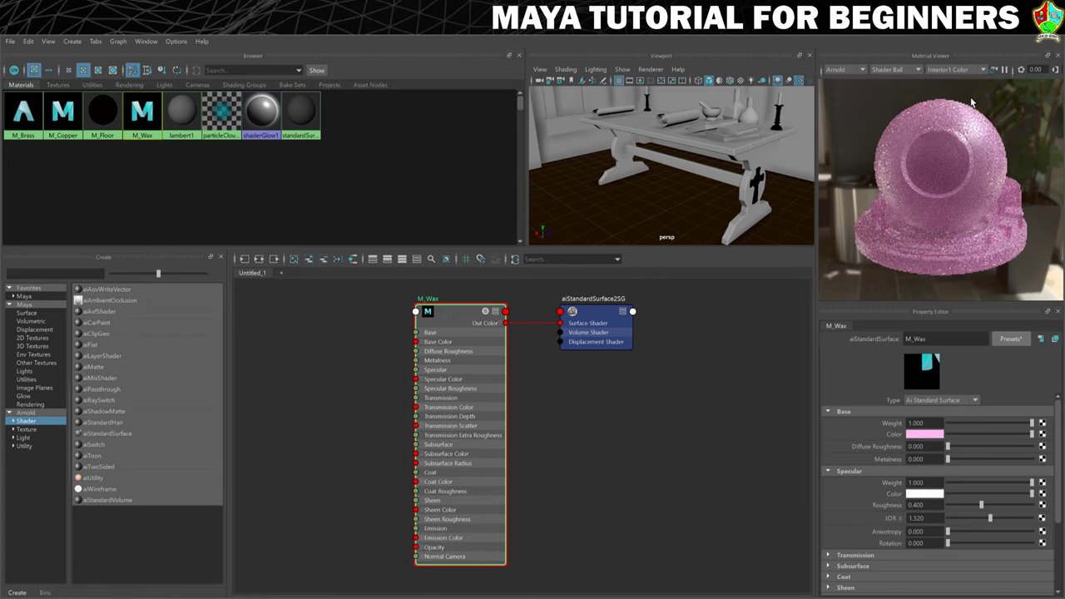
Step: Change M_Wax's base colour from pink to pale yellow and expand its Transmission section
click(922, 435)
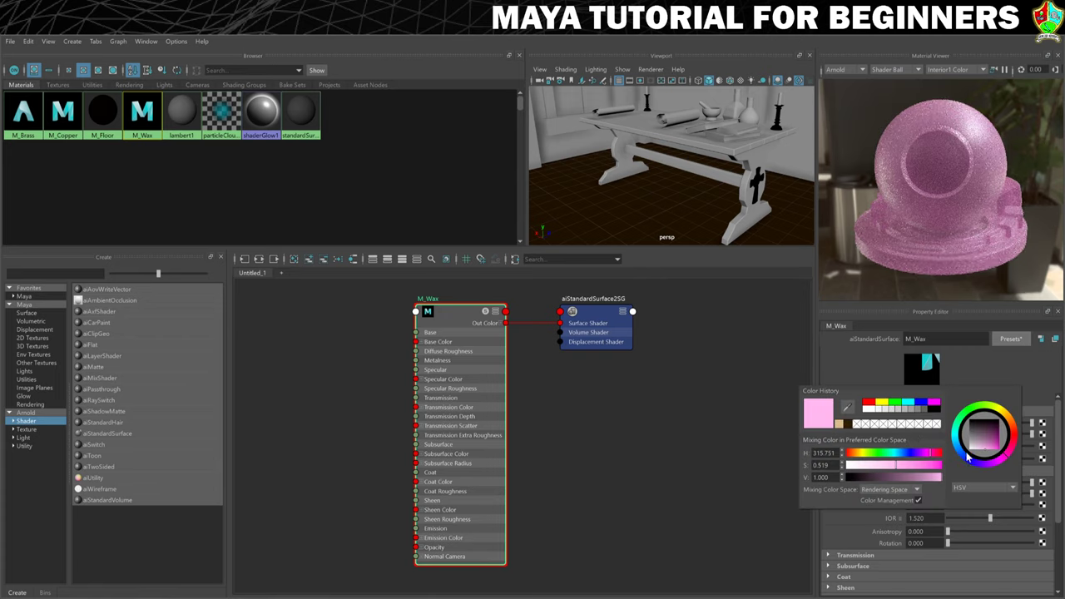
click(1001, 415)
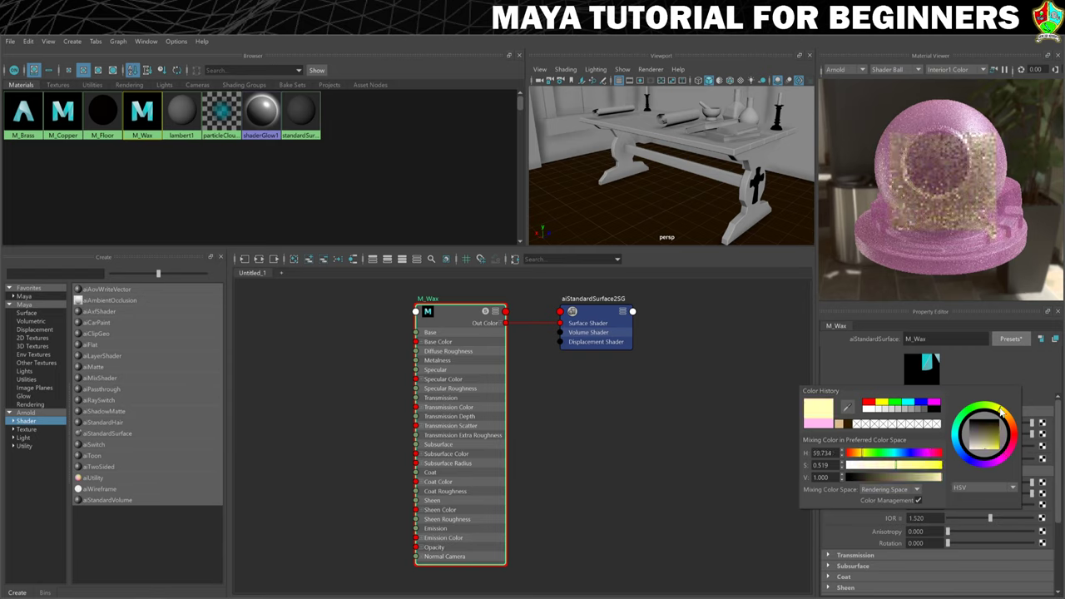
click(1007, 413)
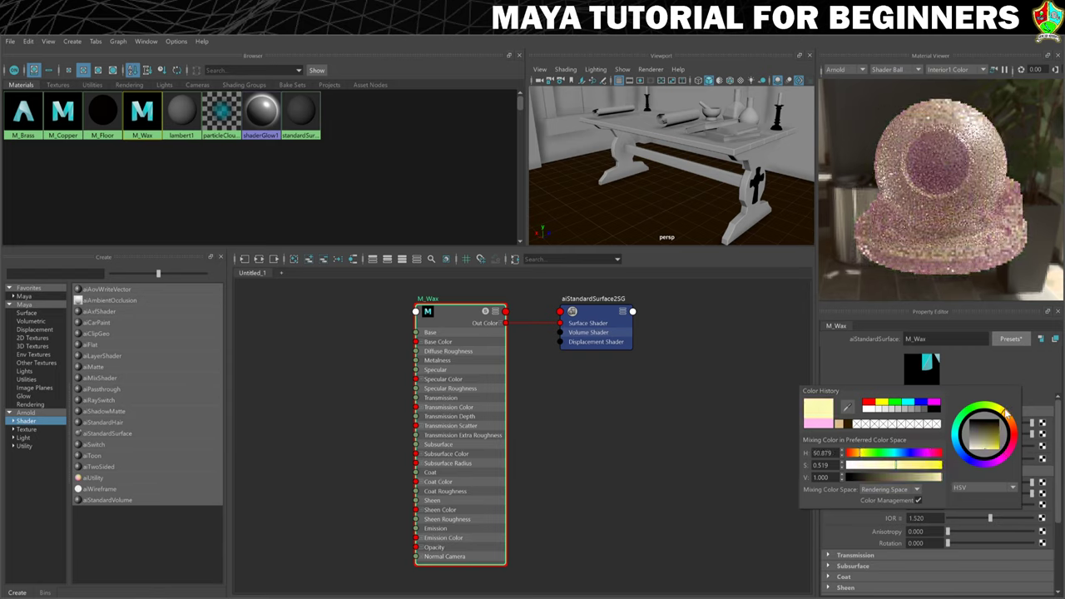
click(907, 467)
click(906, 468)
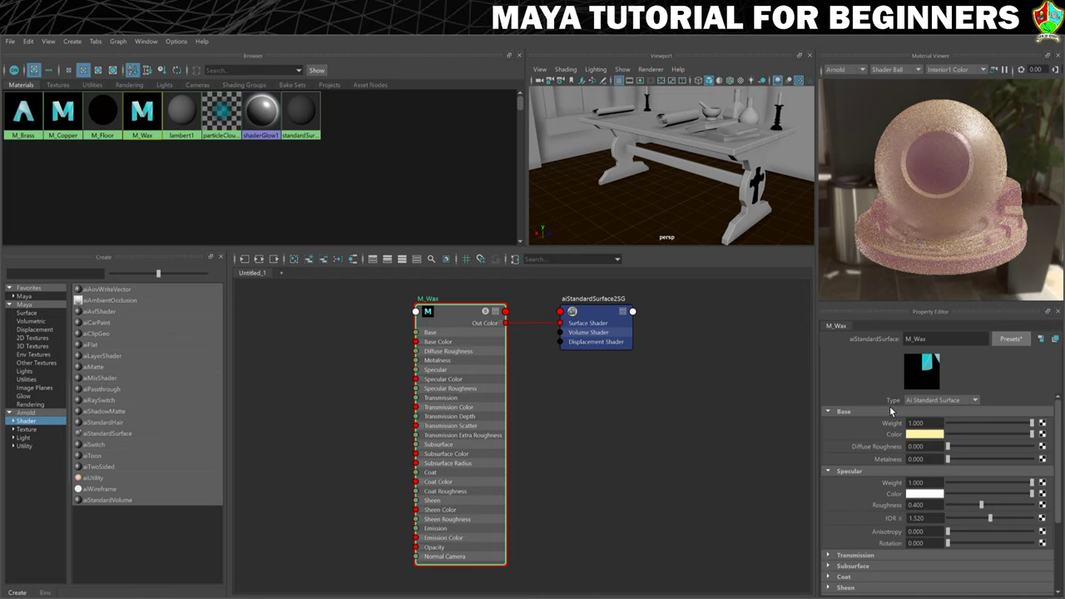
scroll(890, 411, down, 4)
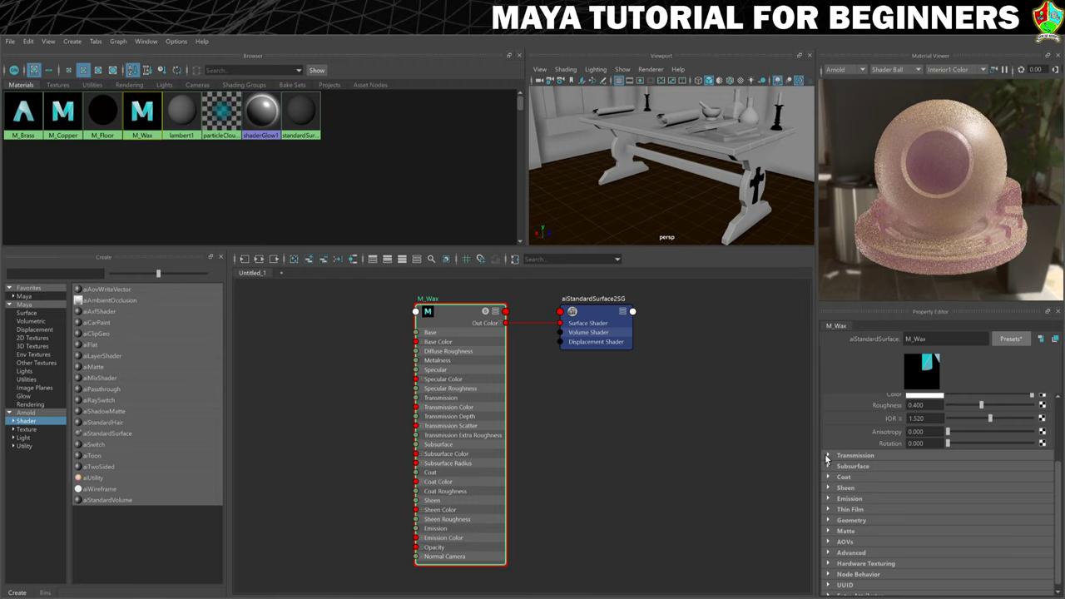
click(827, 456)
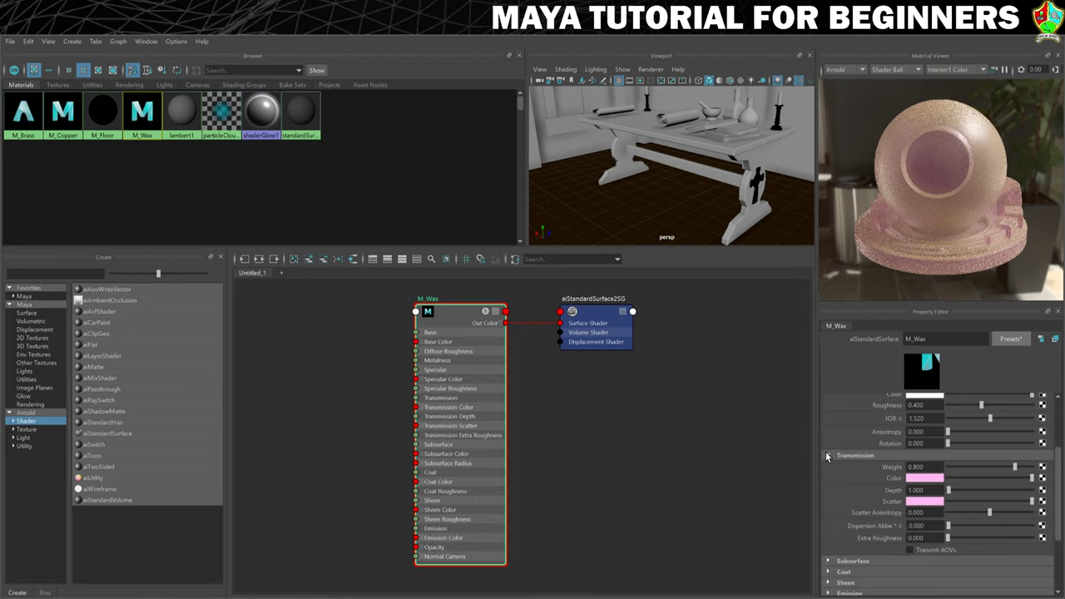
Step: Set M_Wax's transmission and scatter colours to pale yellow
click(926, 481)
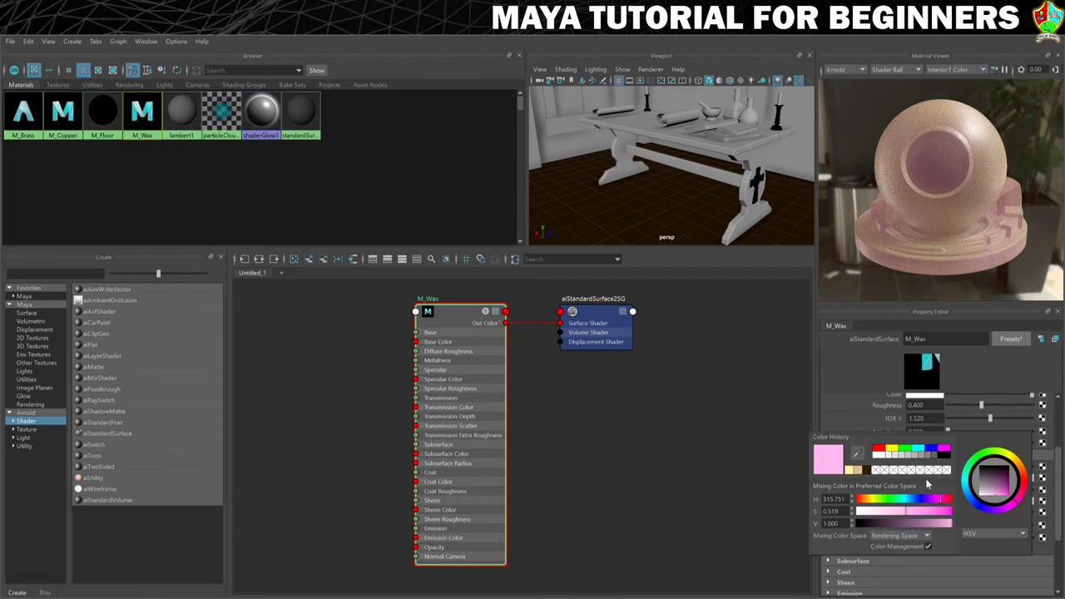
click(850, 472)
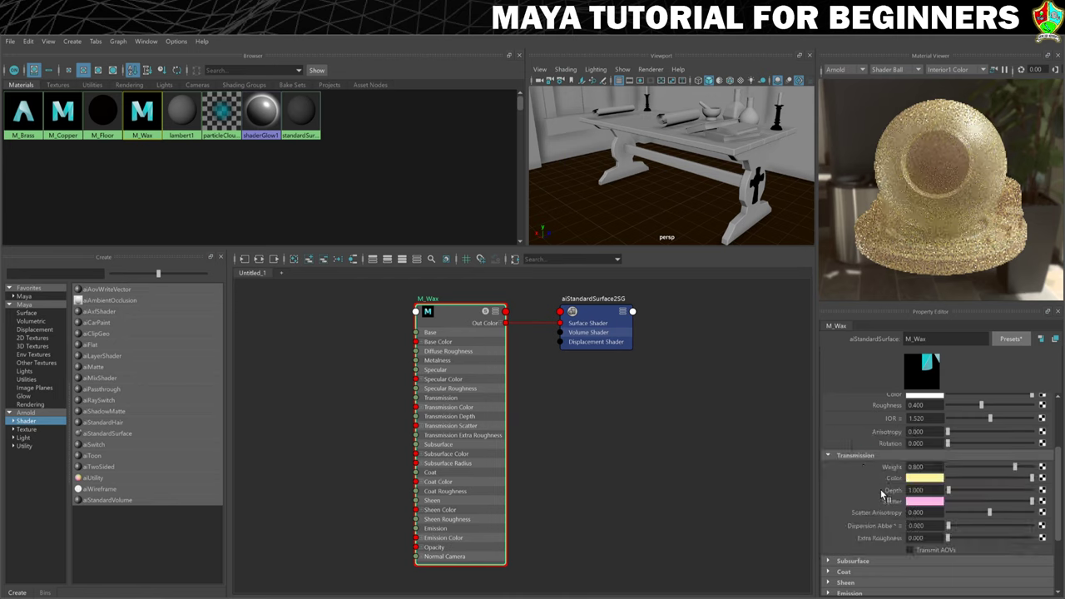
click(924, 501)
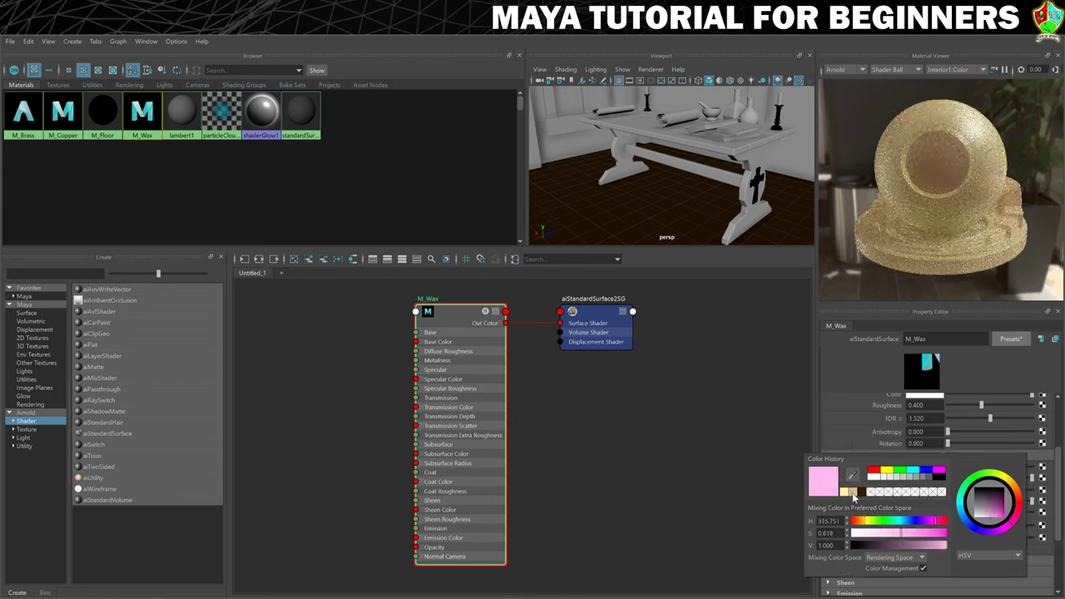
click(848, 493)
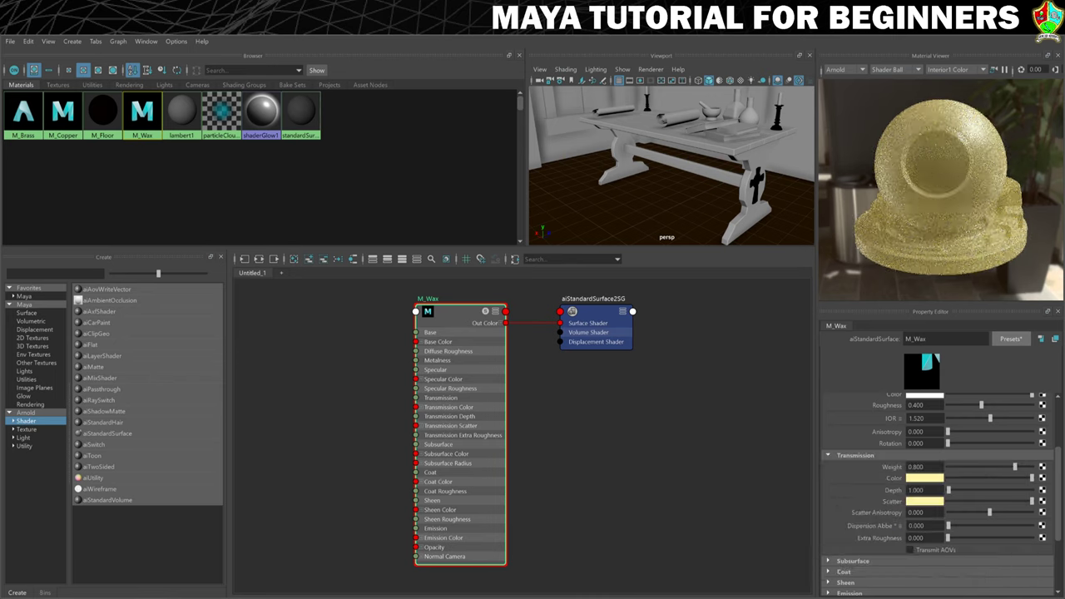
Step: Lower the saturation of the transmission colour
click(920, 481)
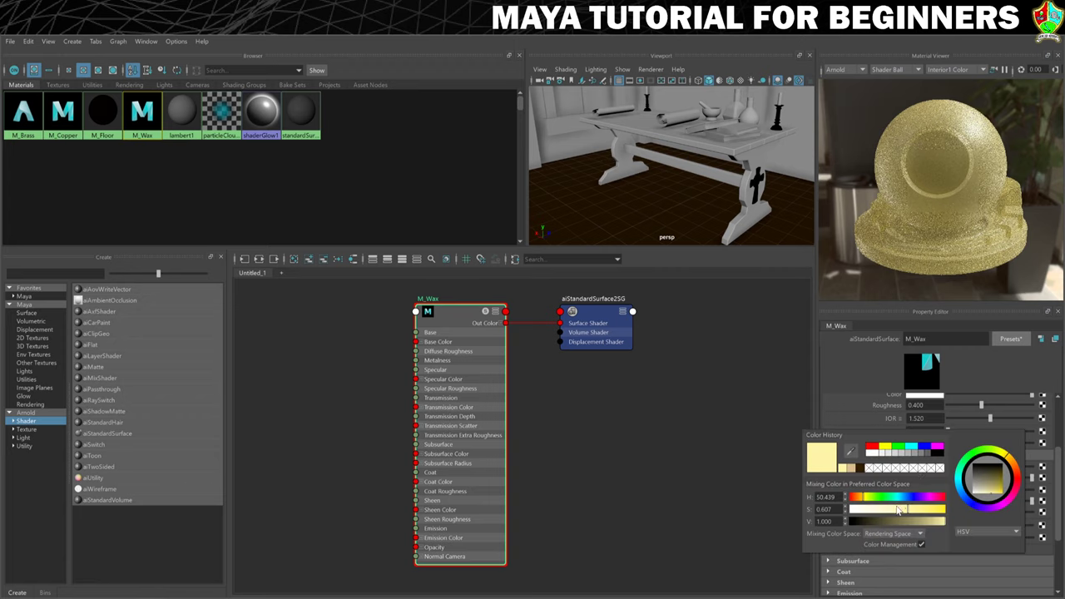
drag(884, 514, 879, 514)
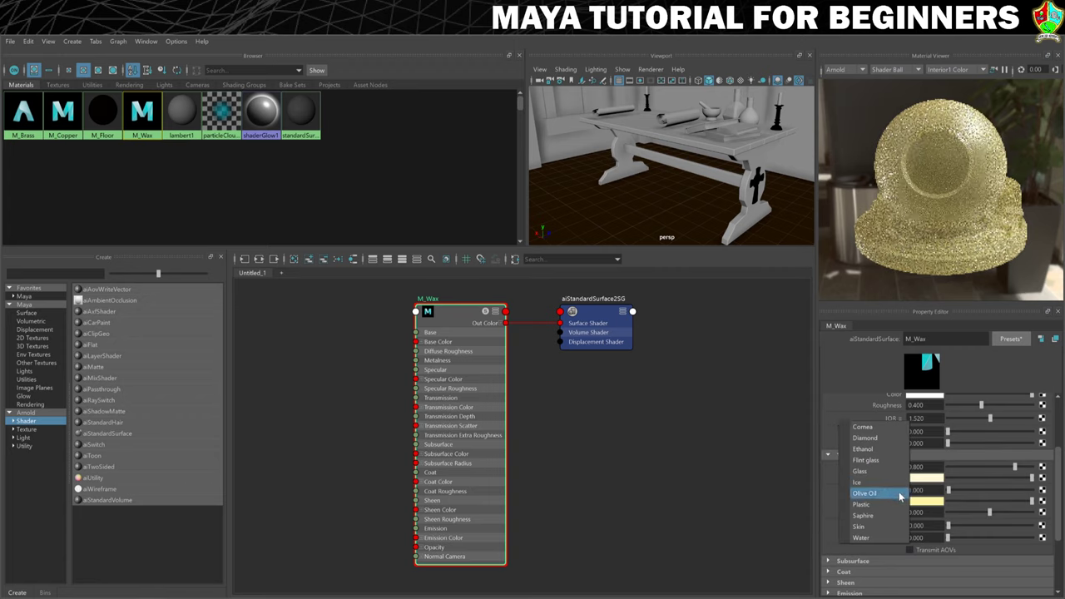
click(925, 502)
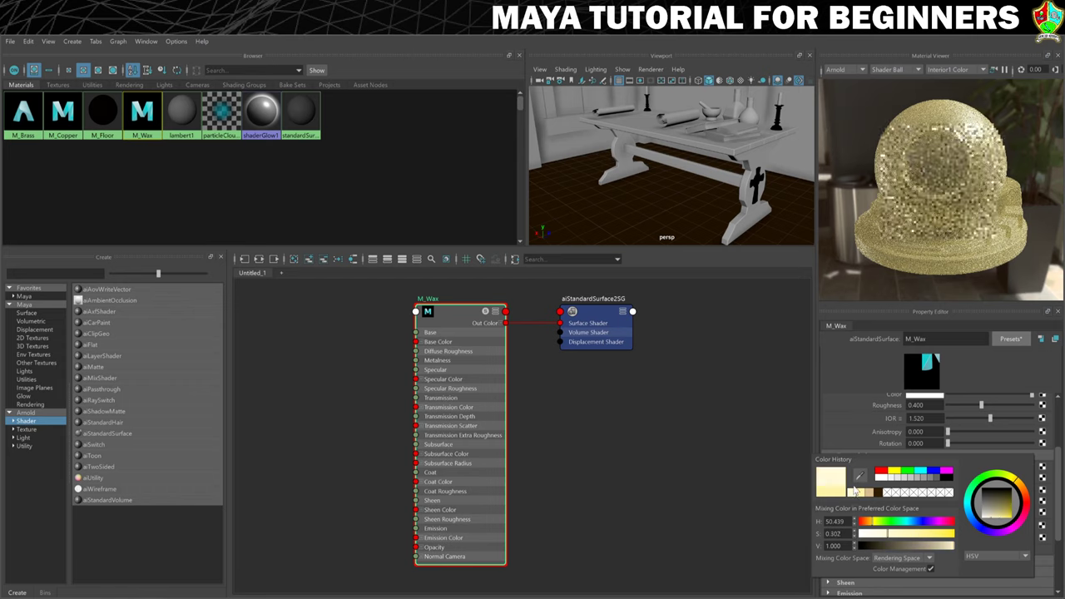
scroll(843, 441, up, 3)
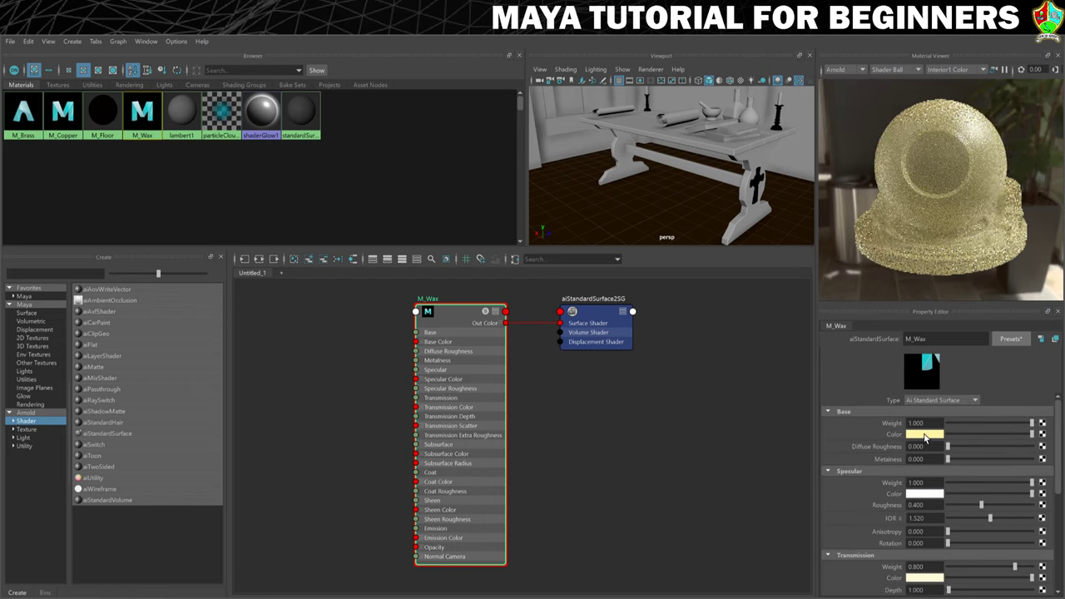
Step: Set M_Wax's base colour to pale cream (H 50.439, S 0.302, V 1.000)
click(920, 434)
click(838, 426)
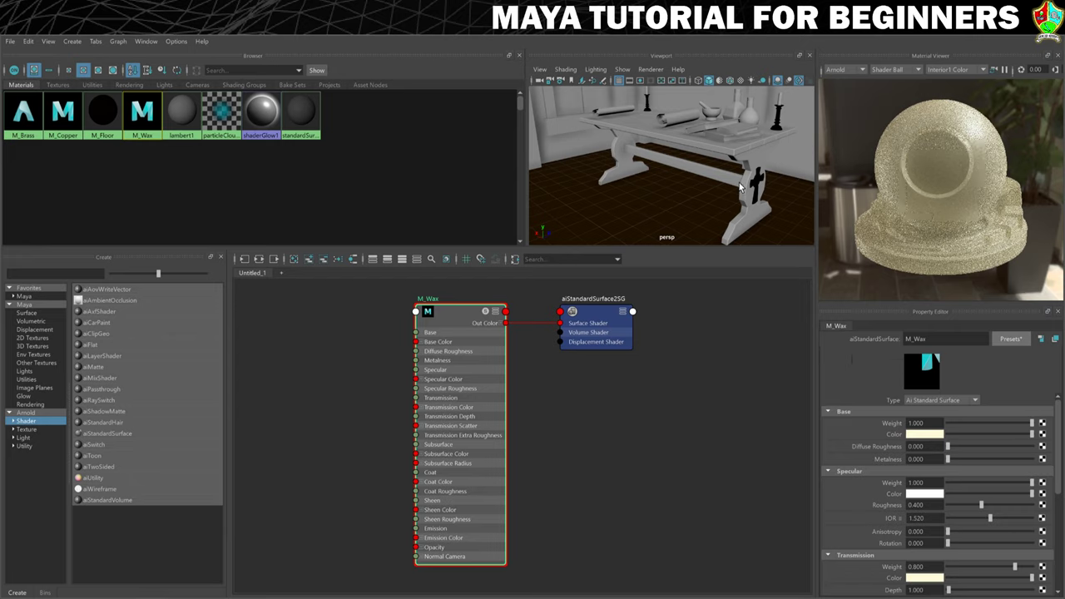
scroll(733, 180, up, 10)
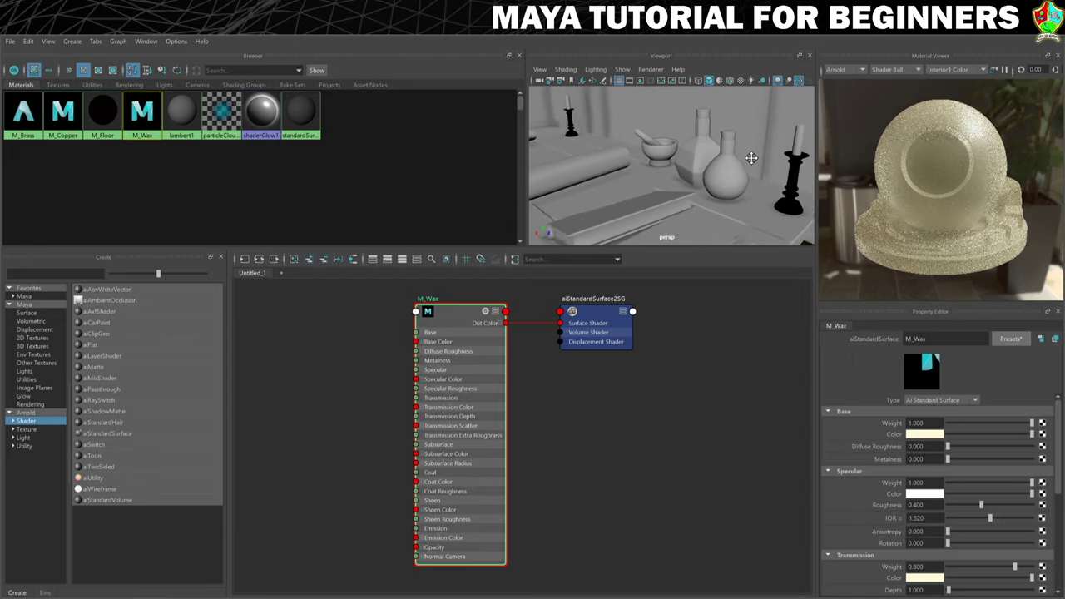
Step: Select the candle in the candlestick and assign M_Wax to it
click(708, 170)
alt+drag(690, 184, 606, 133)
click(593, 122)
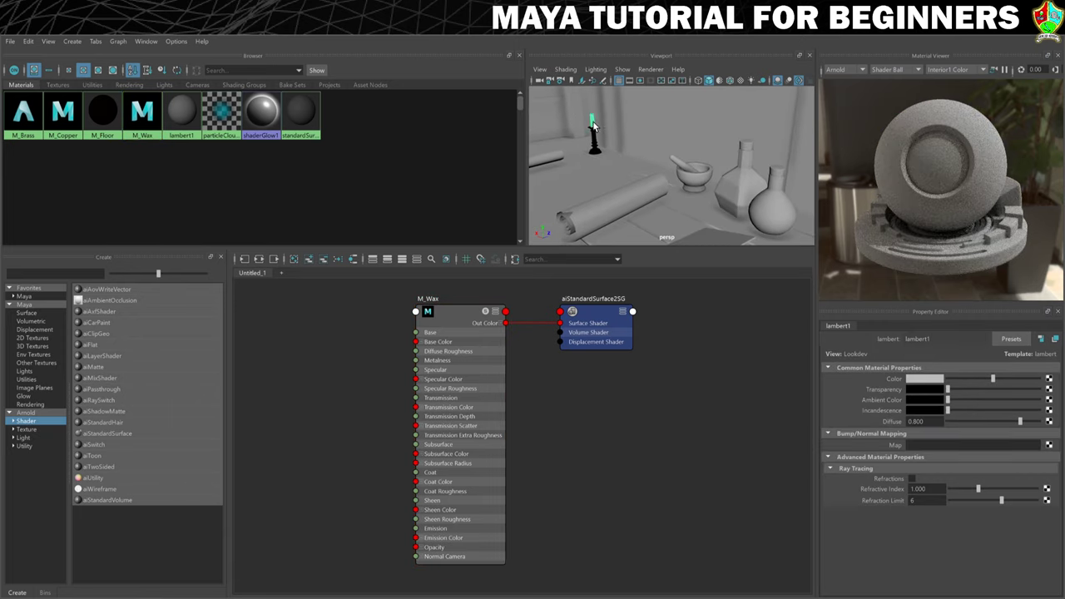
right_click(148, 116)
right_drag(147, 115, 148, 82)
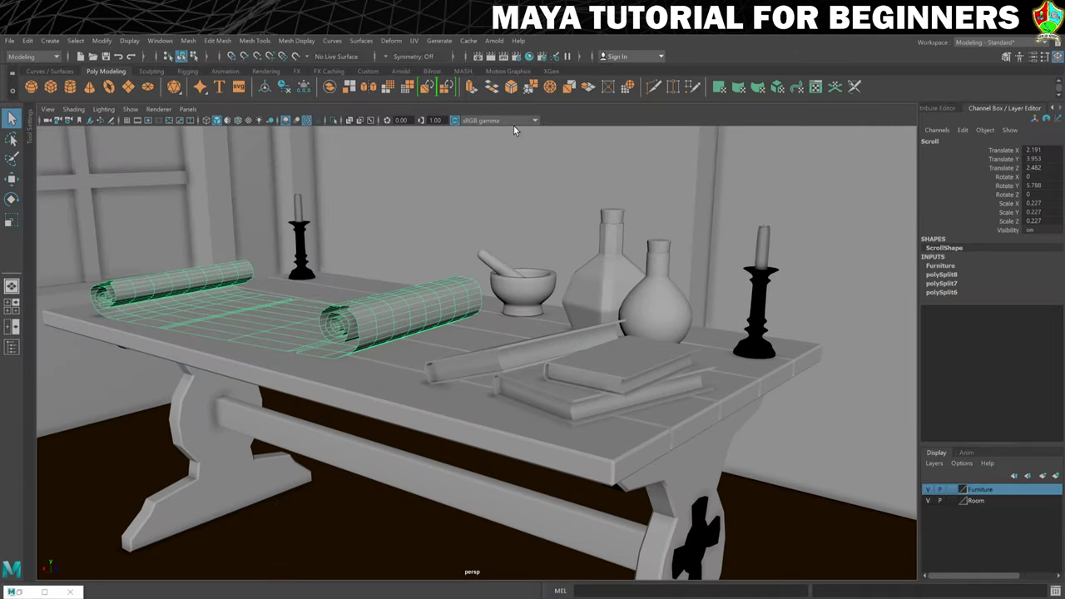
click(28, 57)
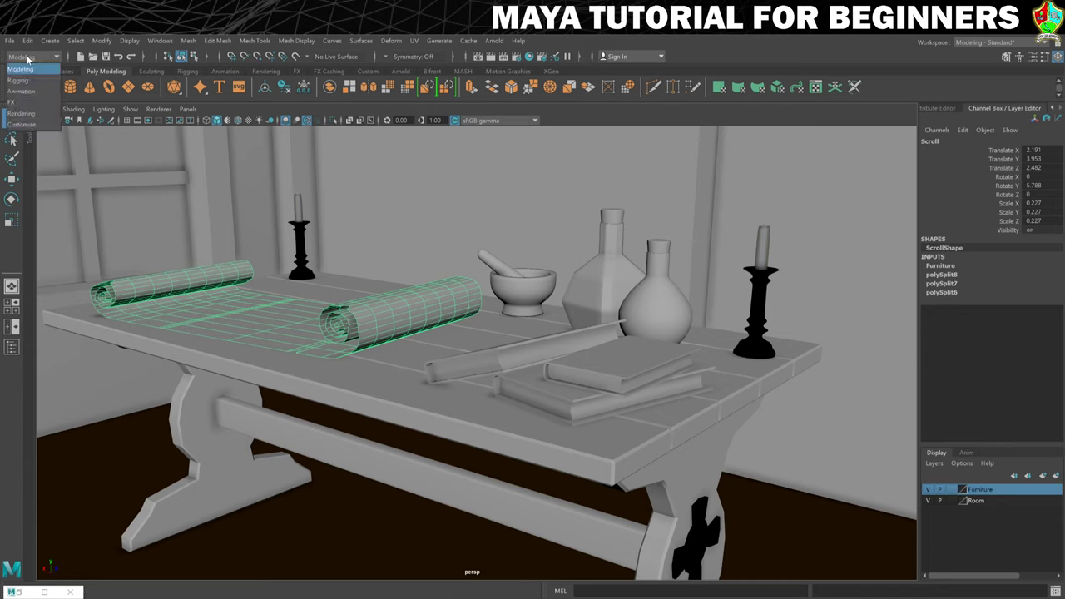
click(19, 81)
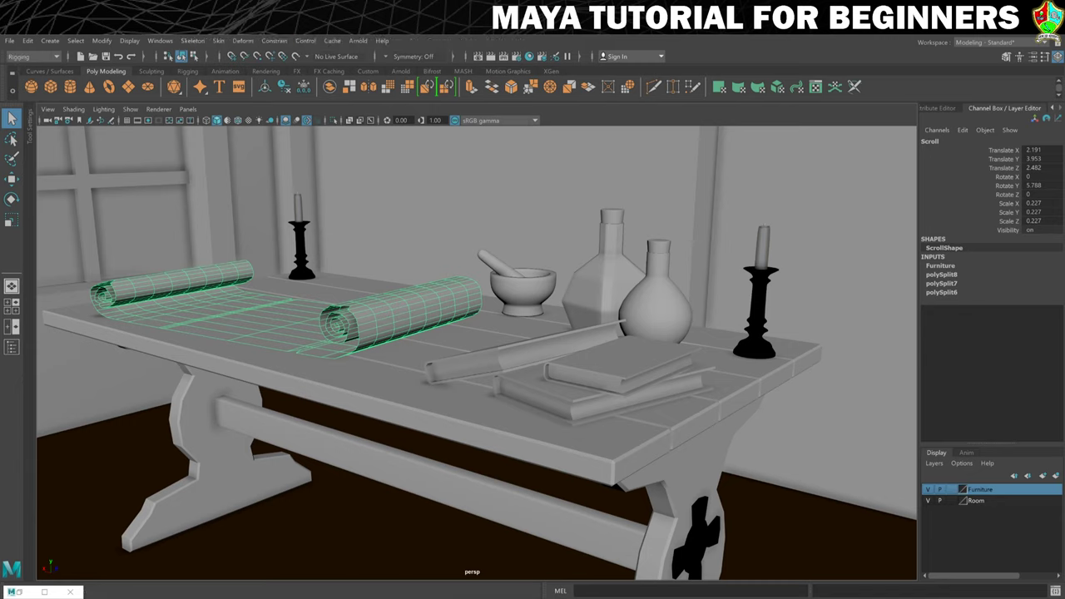
click(48, 58)
click(33, 70)
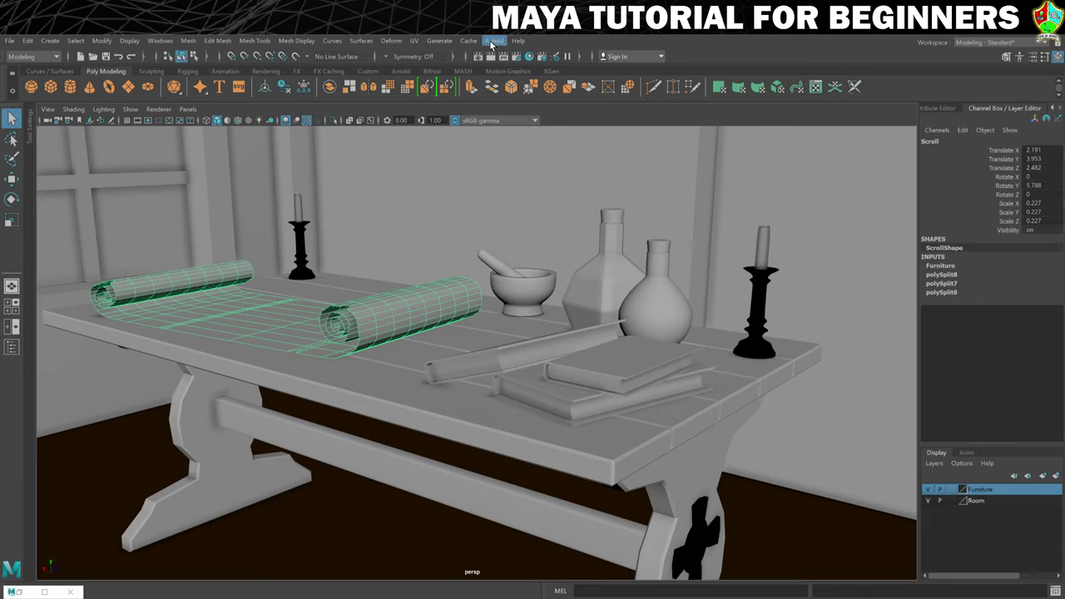
Step: Add an Arnold Physical Sky light, aiPhysicalSky1, to the room scene
click(494, 41)
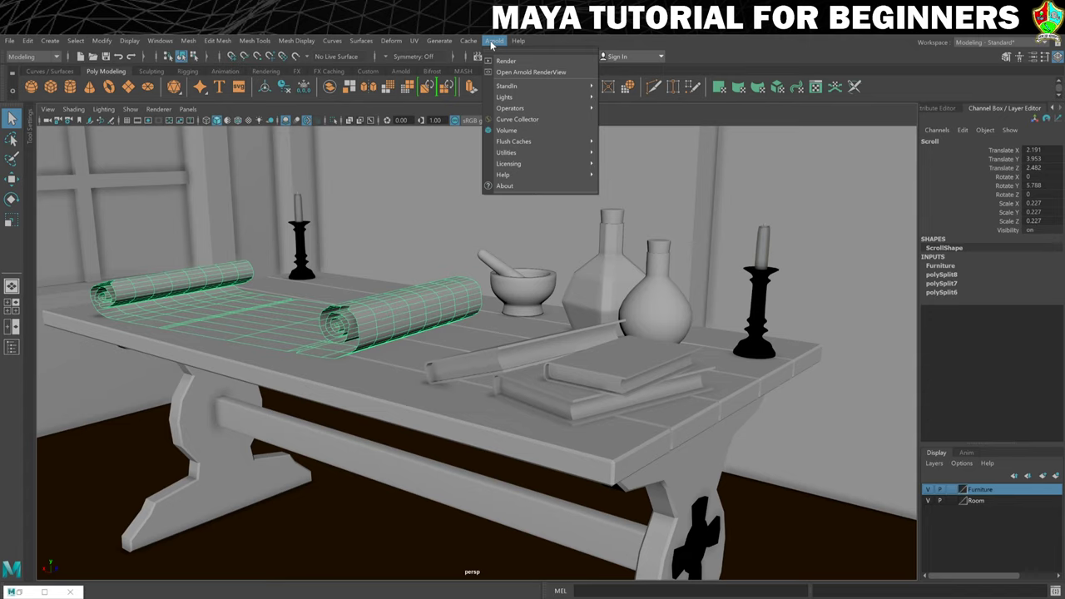
mouse_move(516, 100)
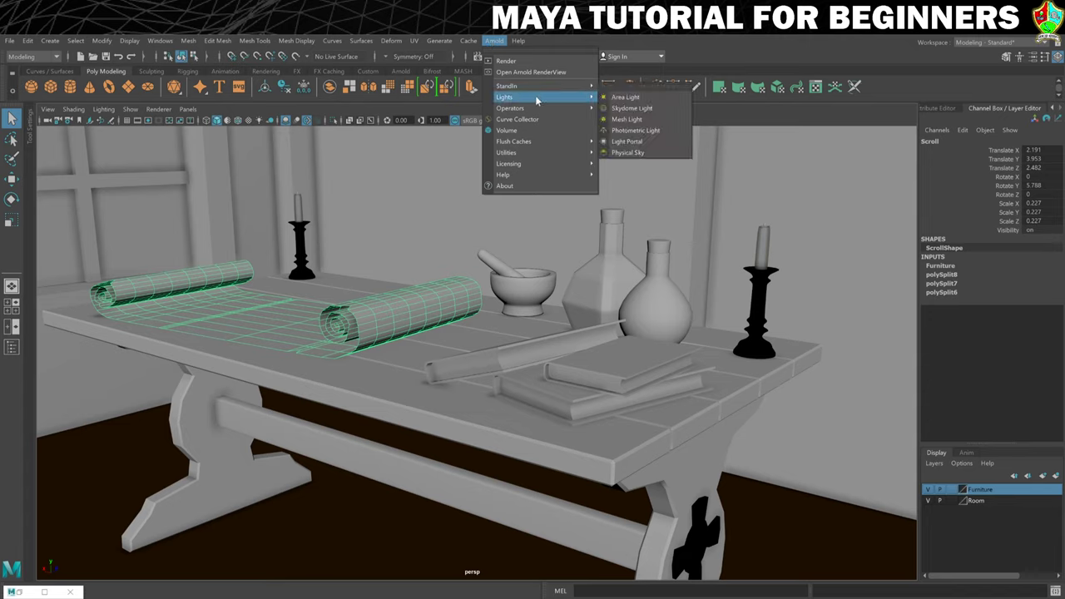
click(638, 155)
scroll(607, 213, down, 5)
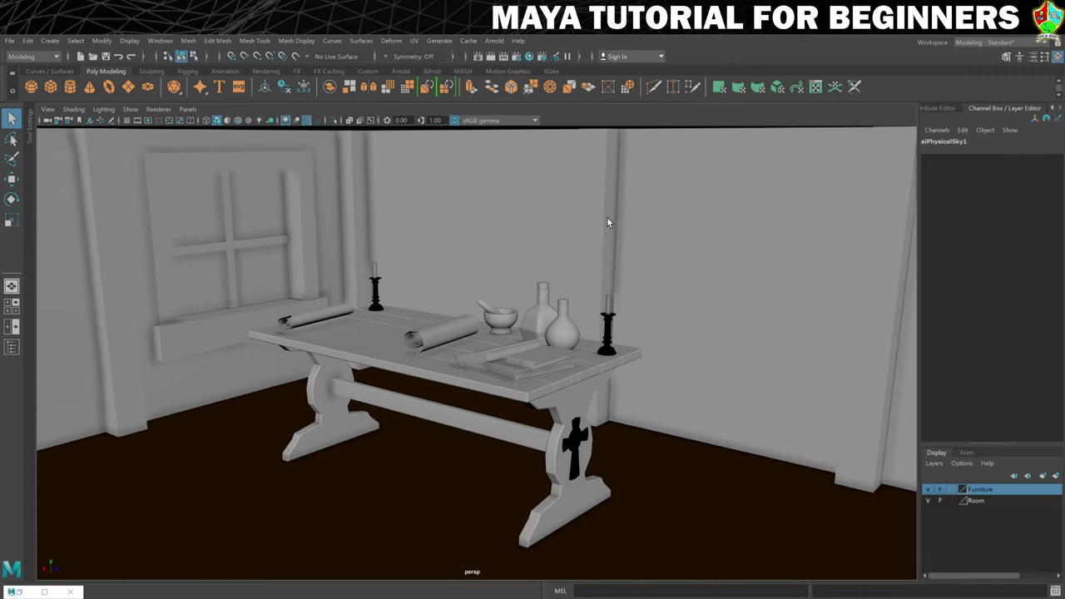
scroll(607, 217, down, 6)
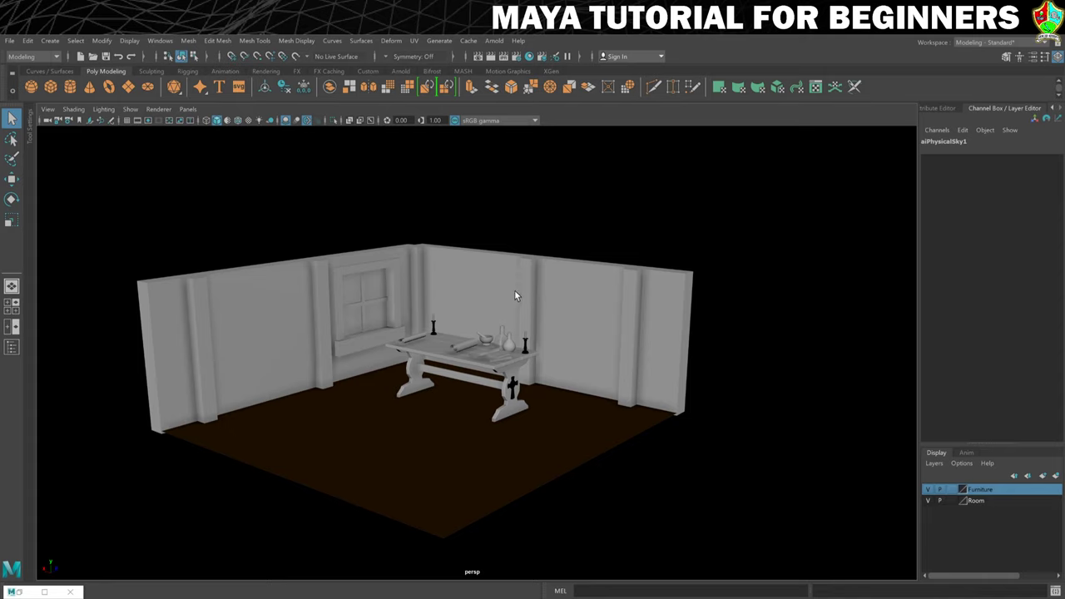
scroll(514, 290, up, 5)
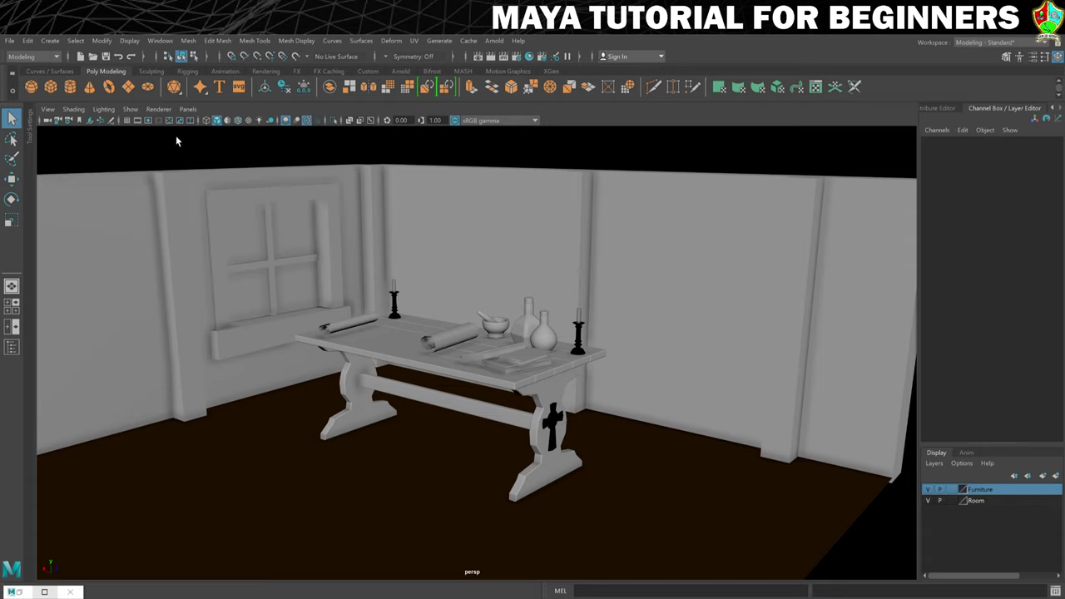
click(158, 109)
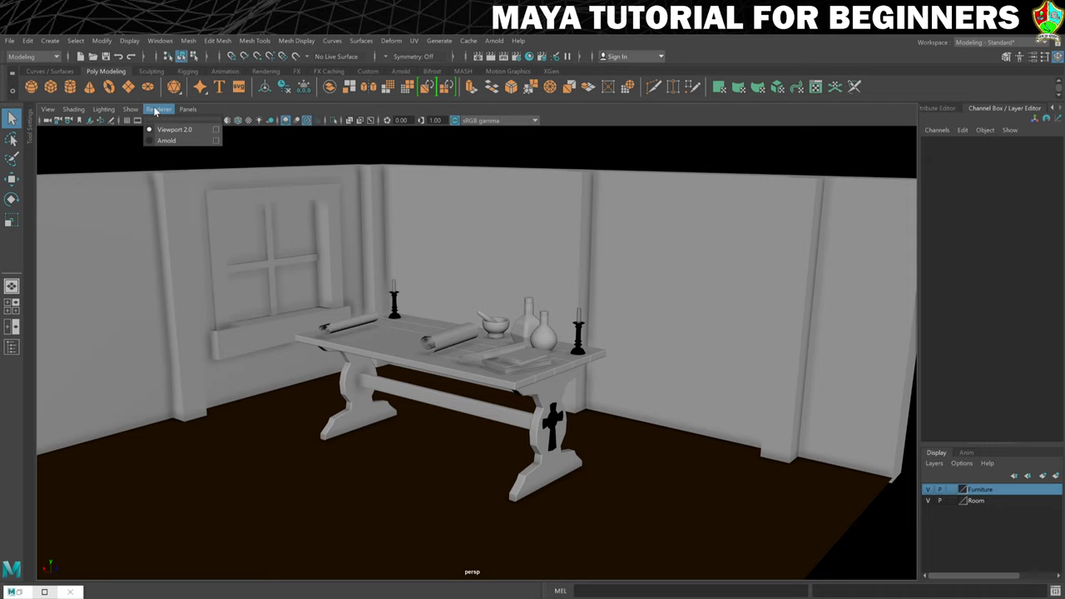
click(164, 139)
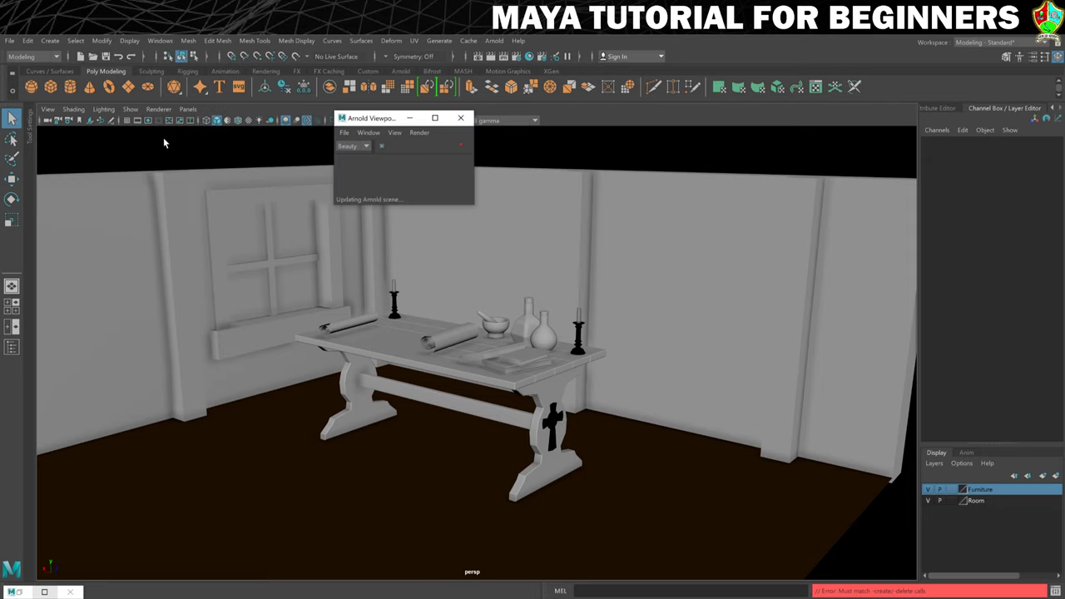
drag(379, 118, 254, 180)
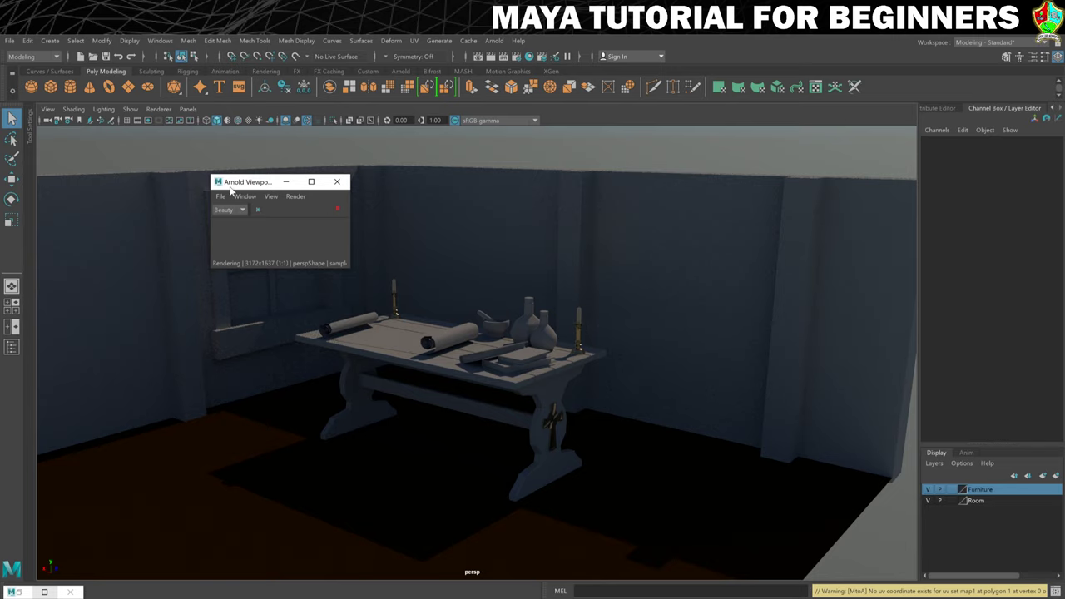
click(338, 210)
click(337, 182)
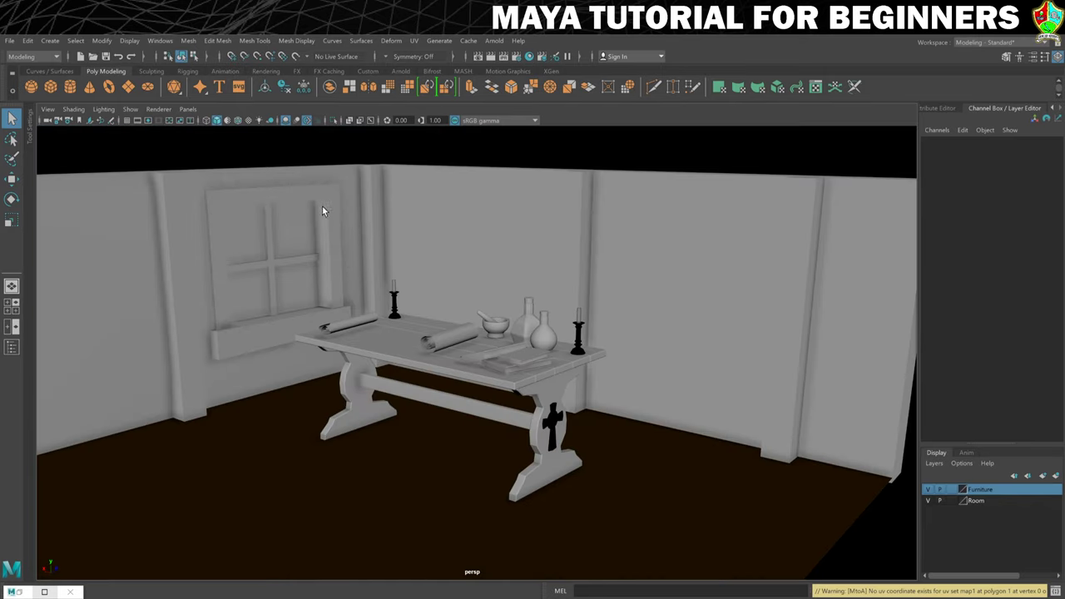
click(495, 40)
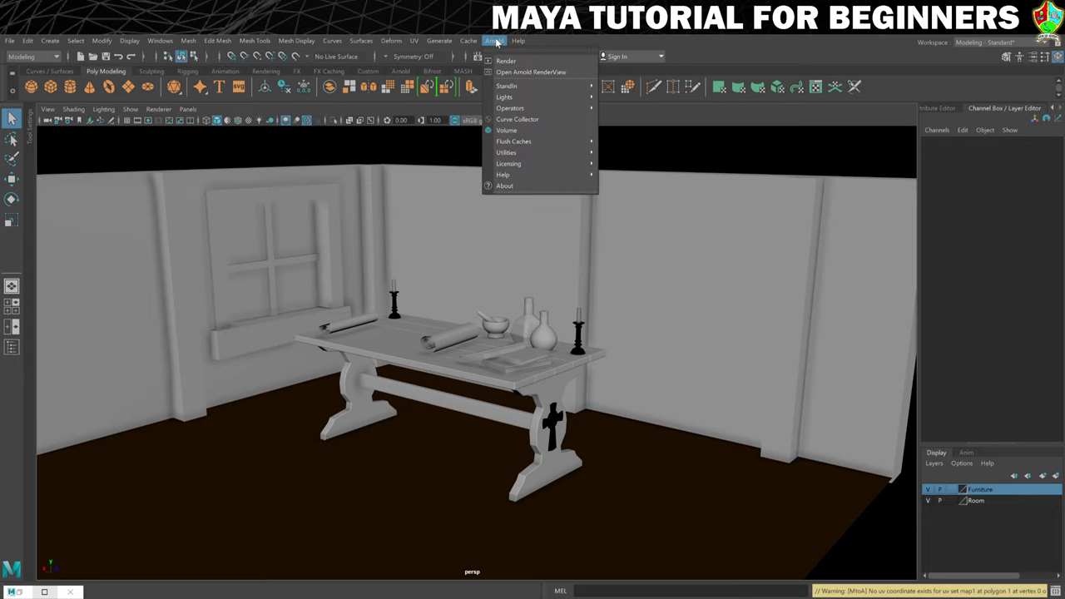
click(508, 61)
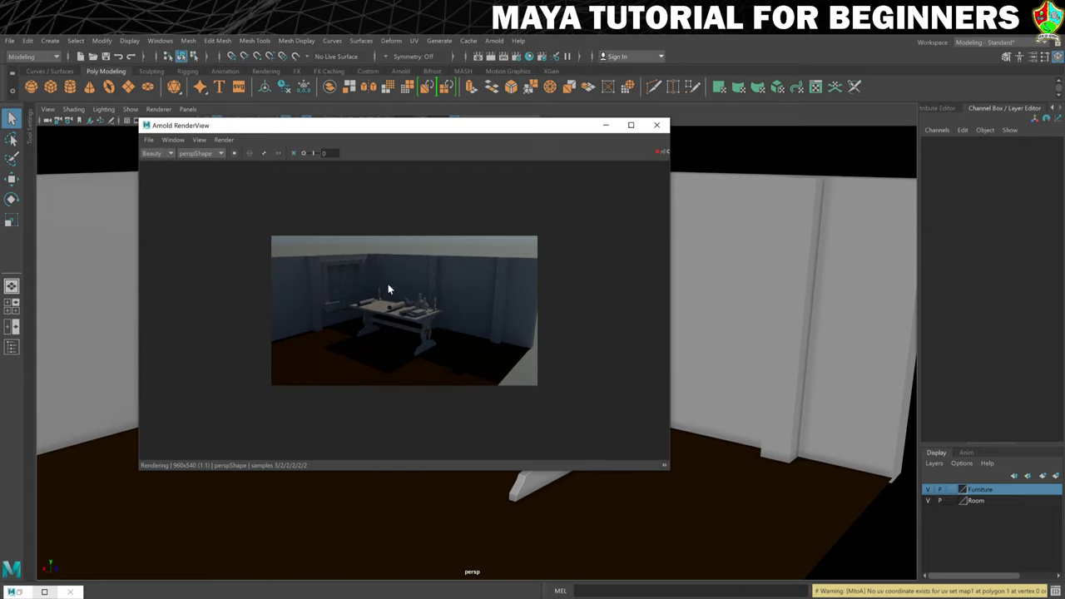
scroll(391, 250, up, 5)
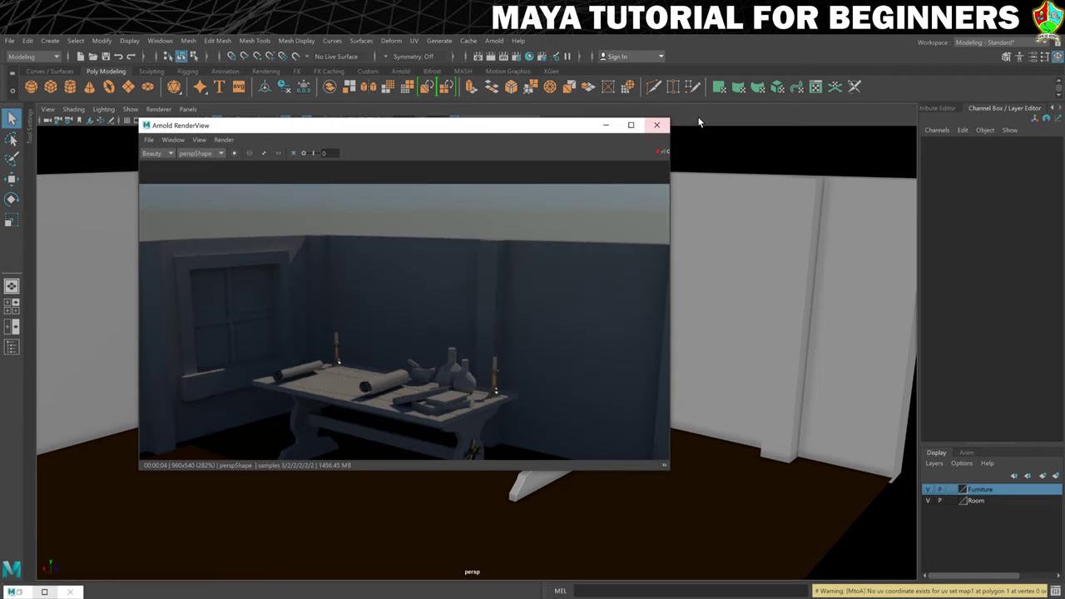
click(659, 125)
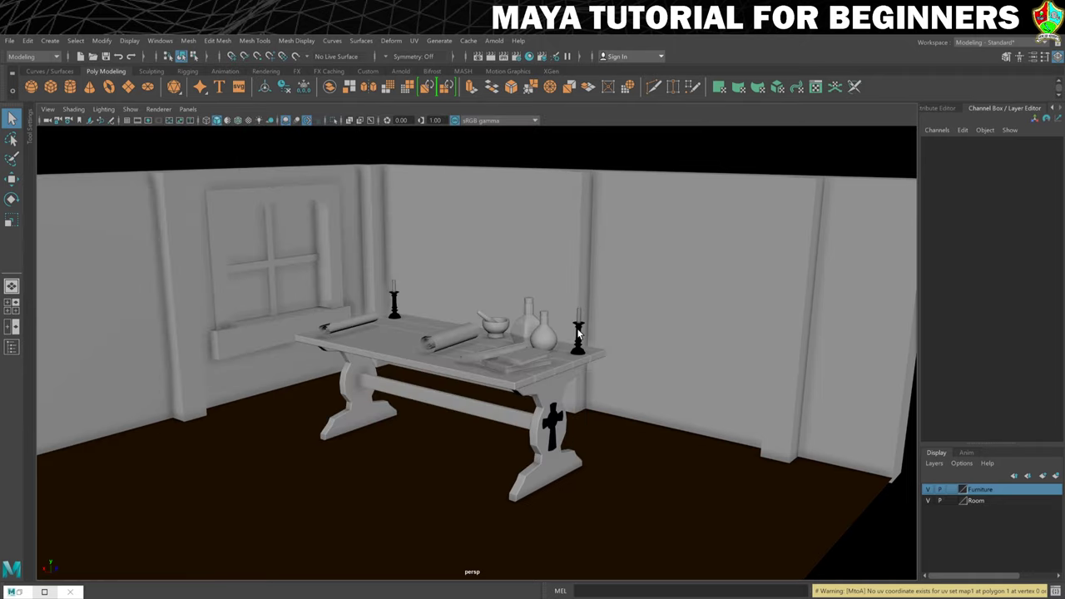